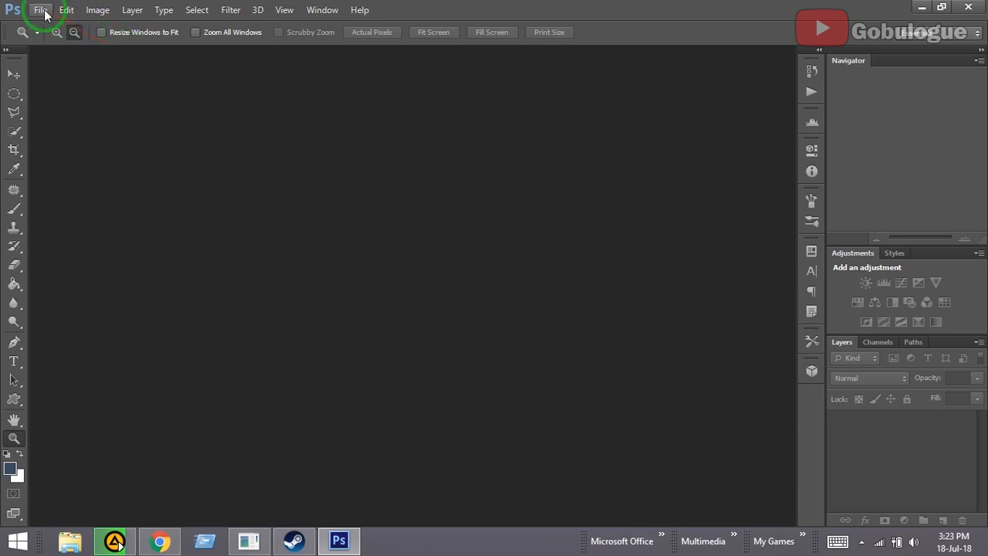
# Create a new blank document 1200 px wide and 1000 px high at 72 pixels/inch with a white background
pyautogui.click(40, 10)
pyautogui.click(54, 28)
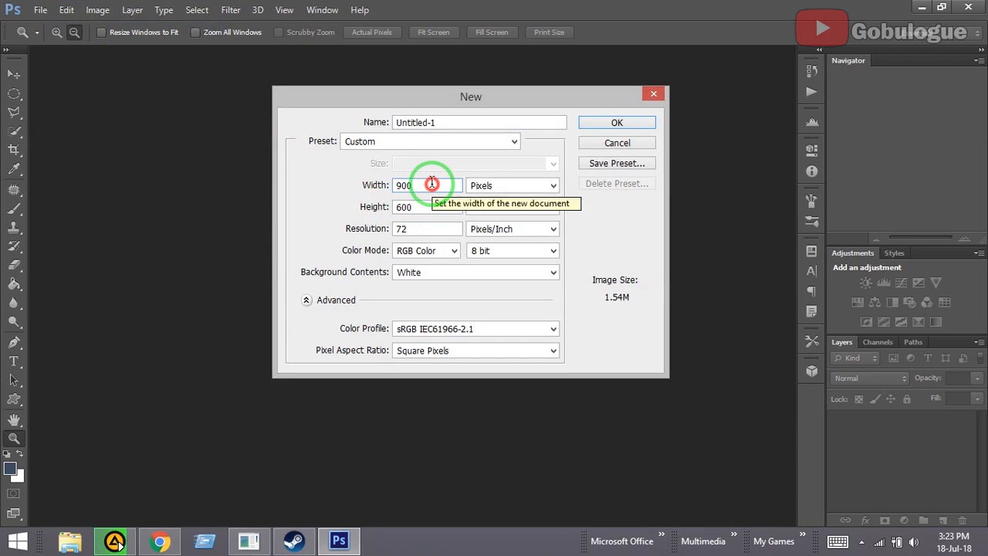
pyautogui.doubleClick(433, 185)
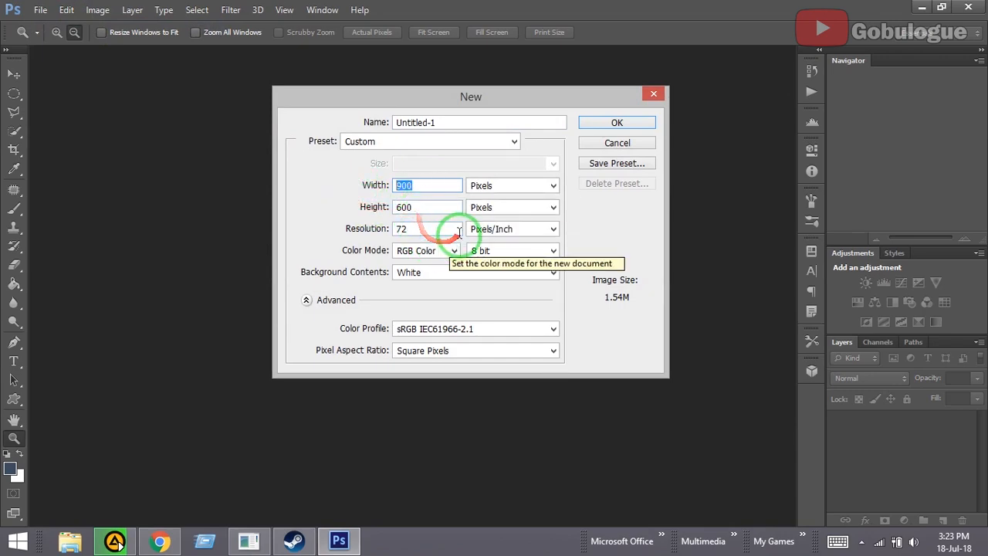
pyautogui.write('12')
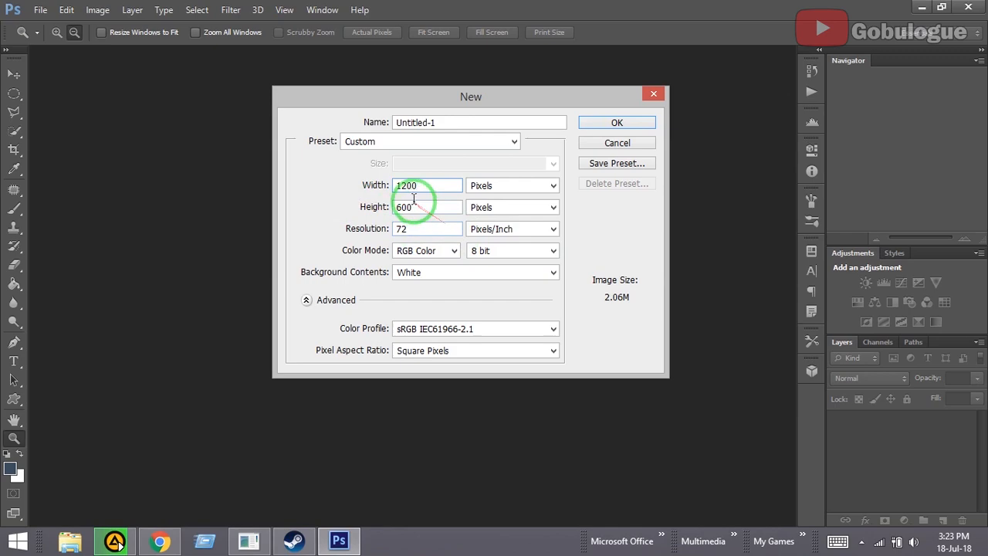
pyautogui.moveTo(415, 207); pyautogui.dragTo(368, 208)
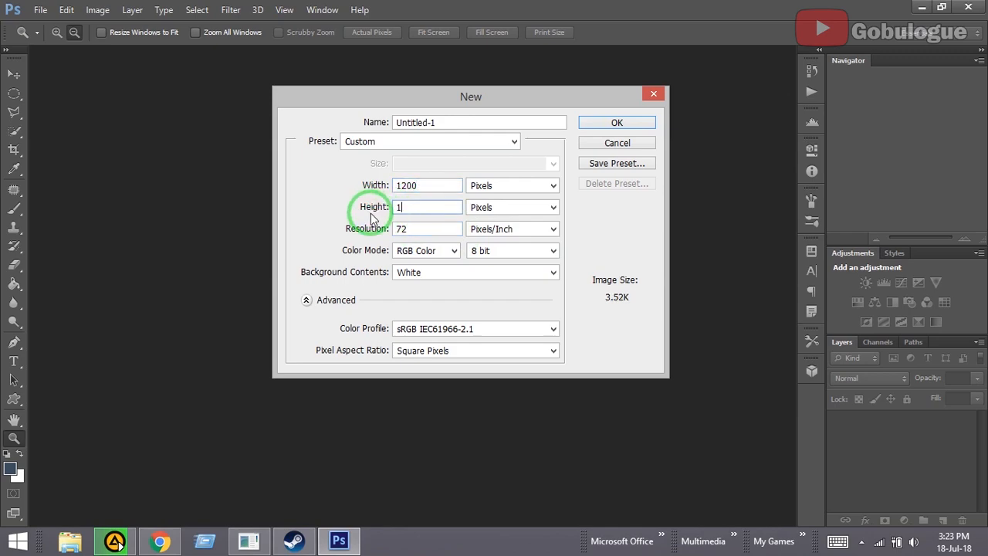
pyautogui.write('1000')
pyautogui.click(611, 121)
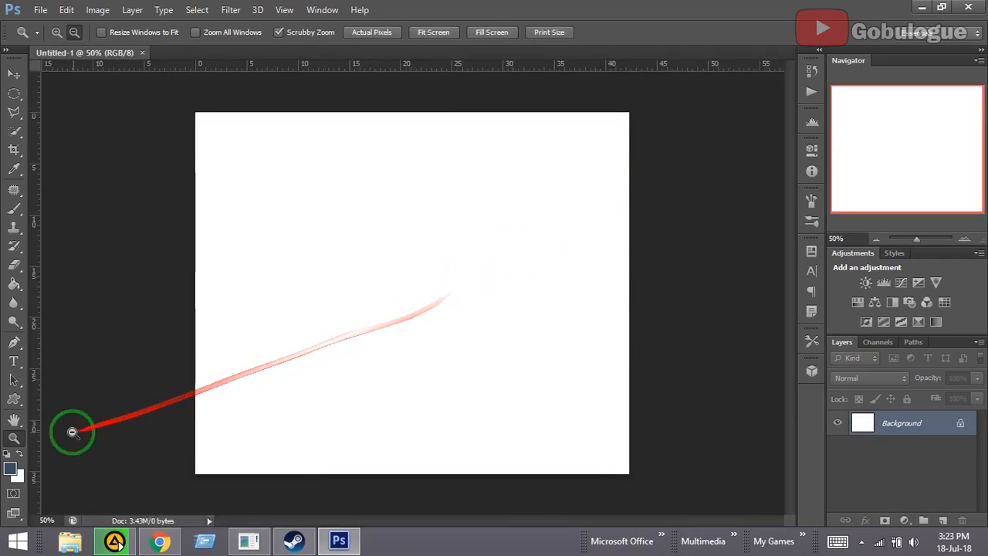
# Add a new layer above the background and fill it with black
pyautogui.moveTo(535, 265)
pyautogui.mouseDown()
pyautogui.moveTo(513, 260)
pyautogui.moveTo(525, 258)
pyautogui.mouseUp()
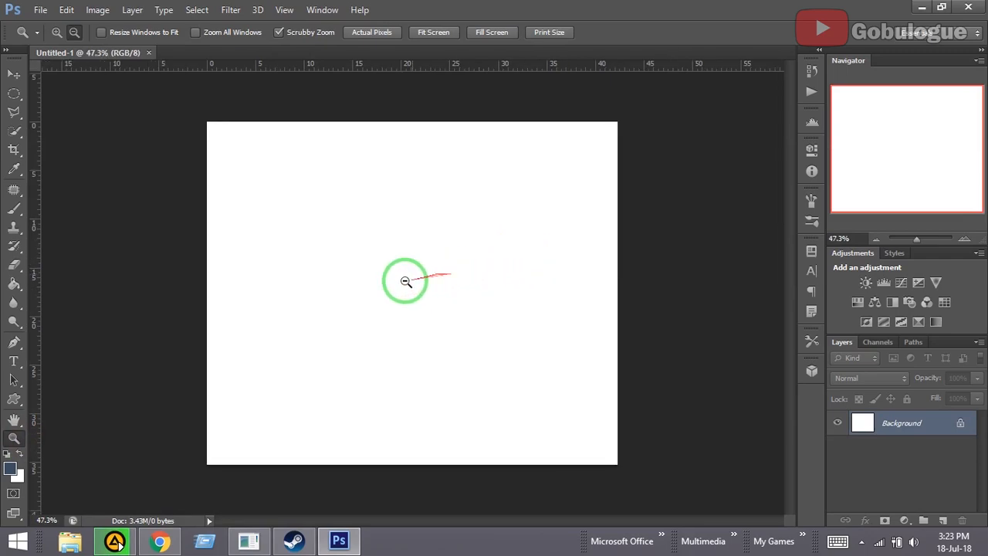
pyautogui.click(14, 73)
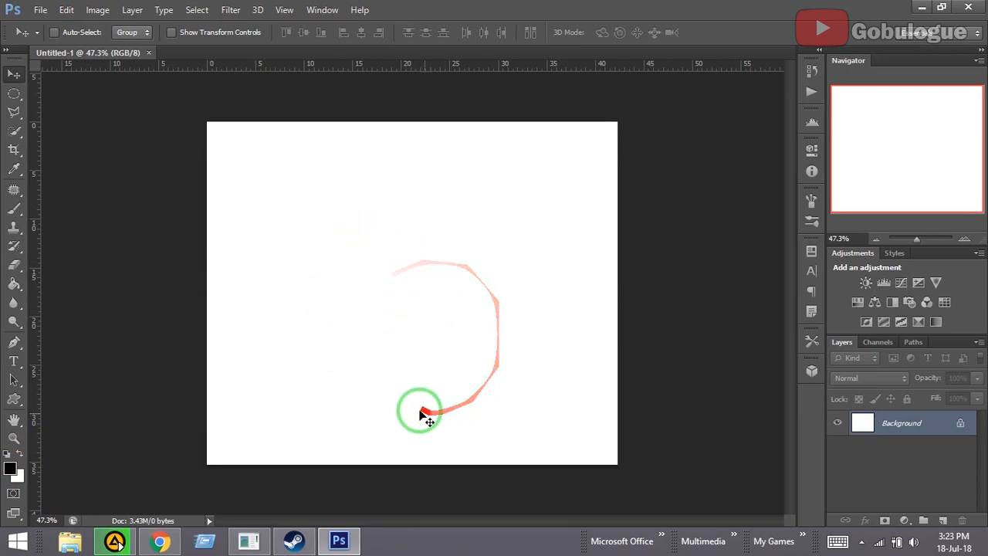
pyautogui.click(943, 522)
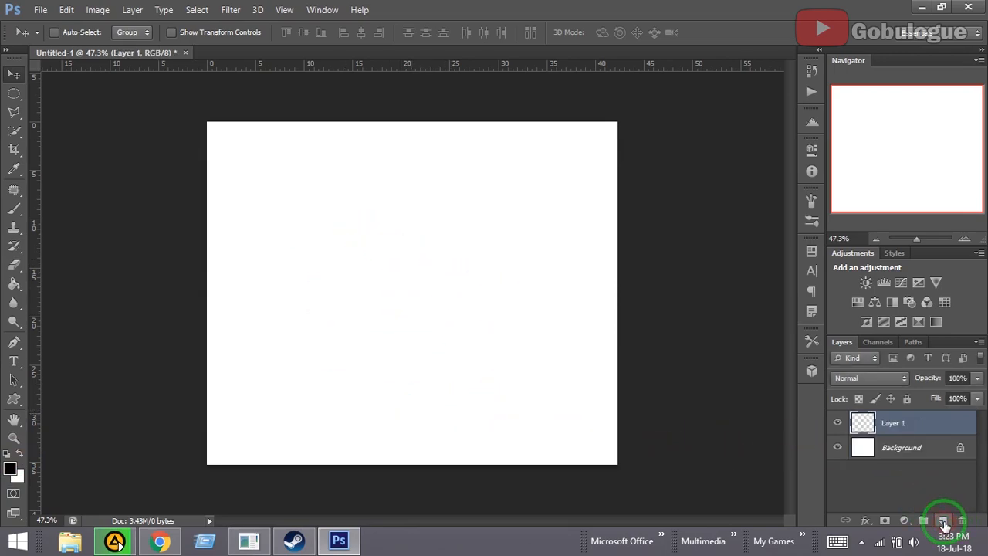
pyautogui.click(18, 284)
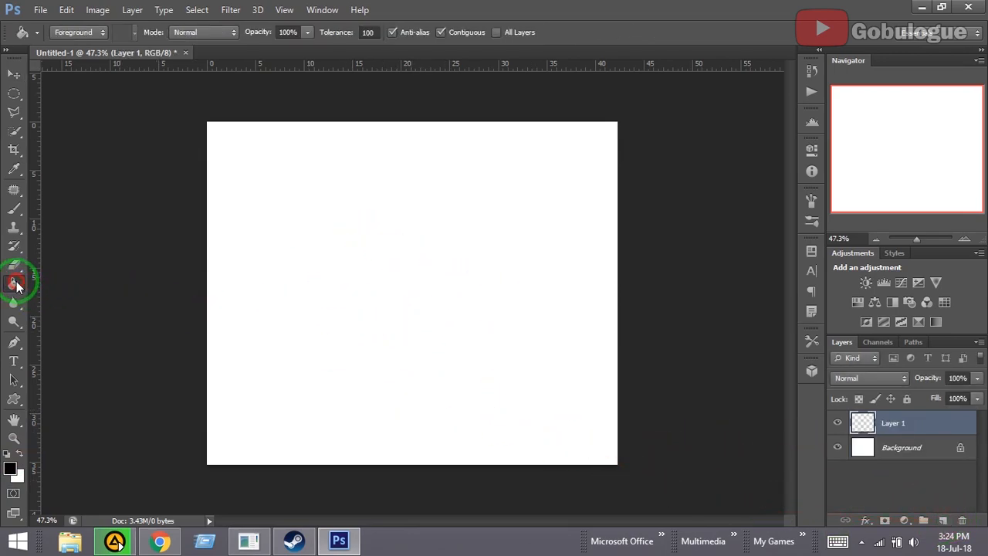
pyautogui.click(404, 258)
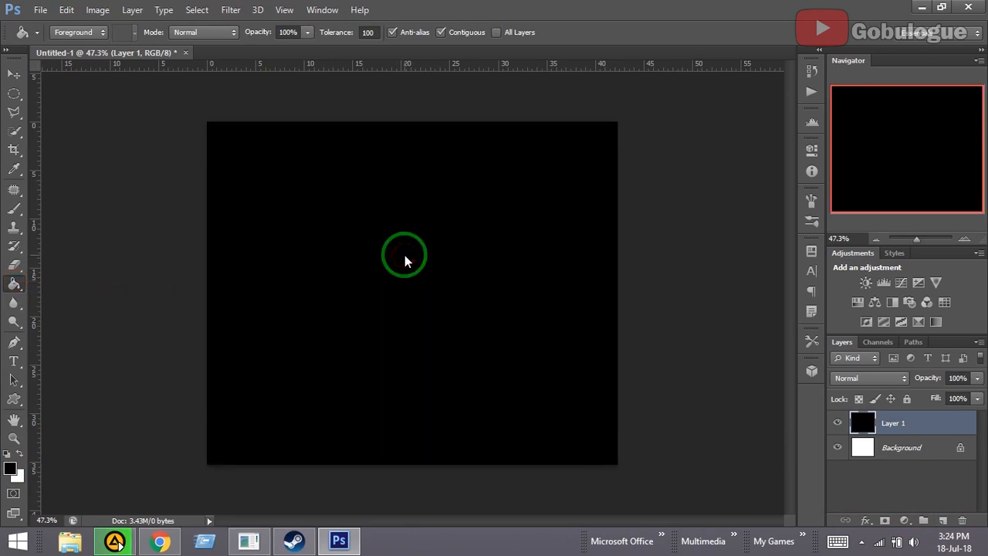
# Add the text GOBULOGUE on a new layer in 18 pt Impact, coloured white (ffffff)
pyautogui.click(943, 522)
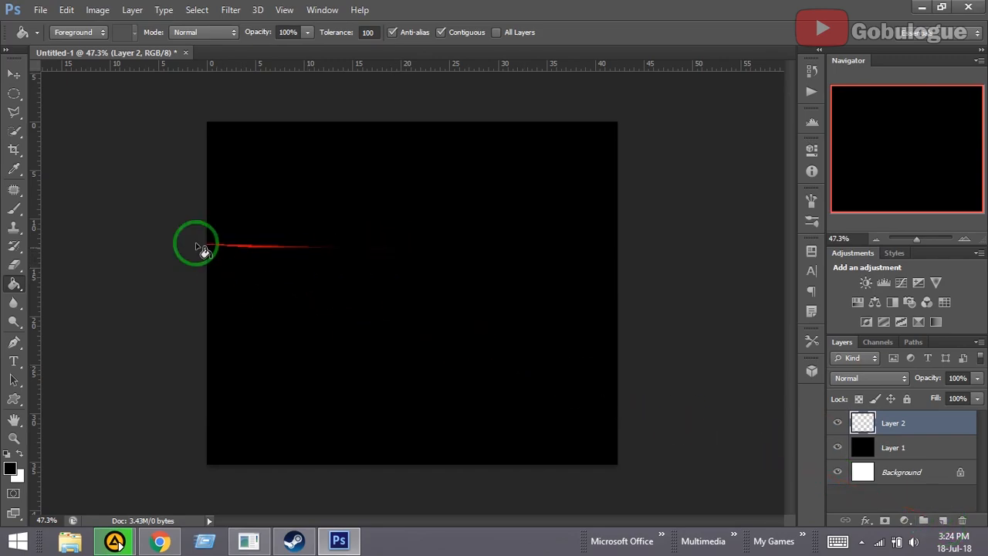
pyautogui.click(14, 360)
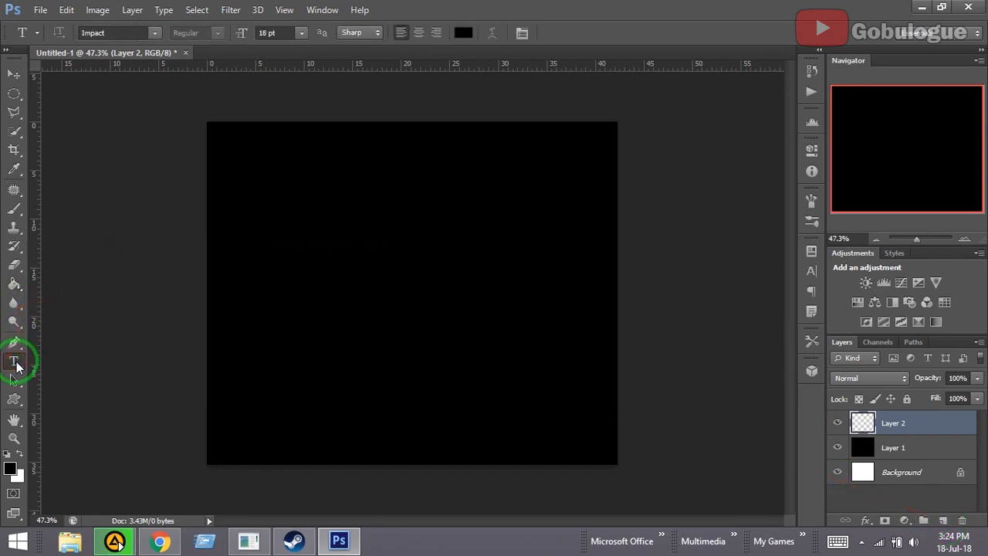
pyautogui.click(321, 205)
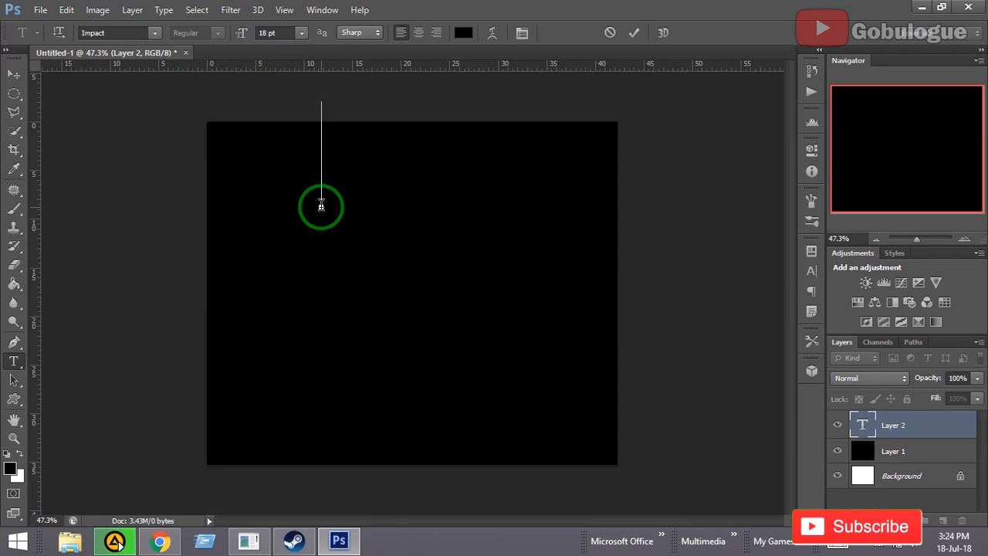
pyautogui.click(612, 34)
pyautogui.click(465, 33)
pyautogui.moveTo(687, 286); pyautogui.dragTo(523, 172)
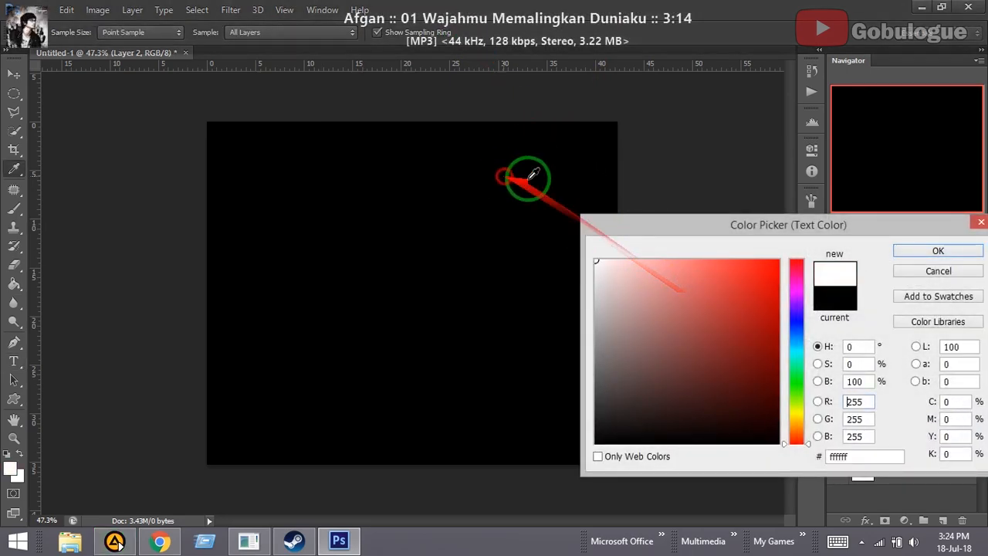
pyautogui.click(922, 250)
pyautogui.click(355, 236)
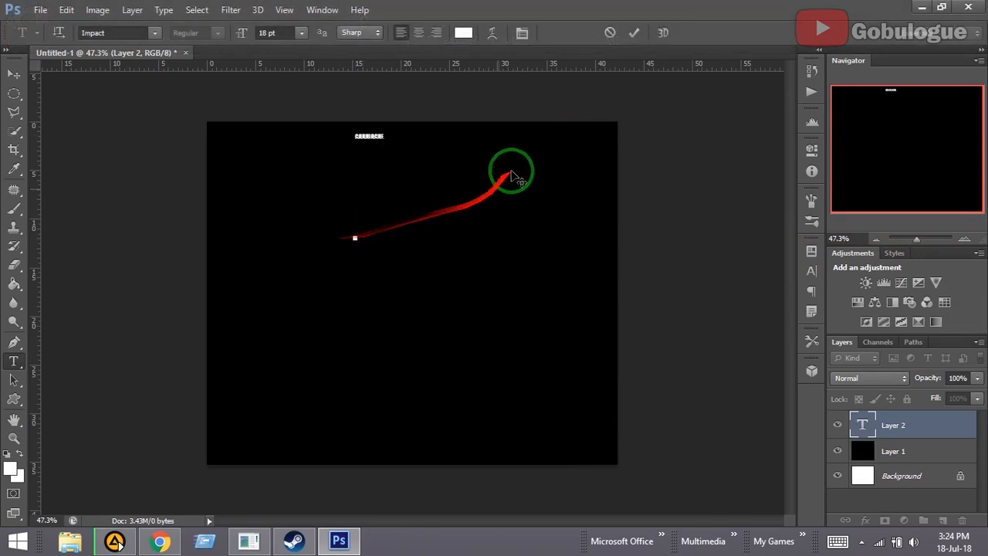
pyautogui.click(633, 33)
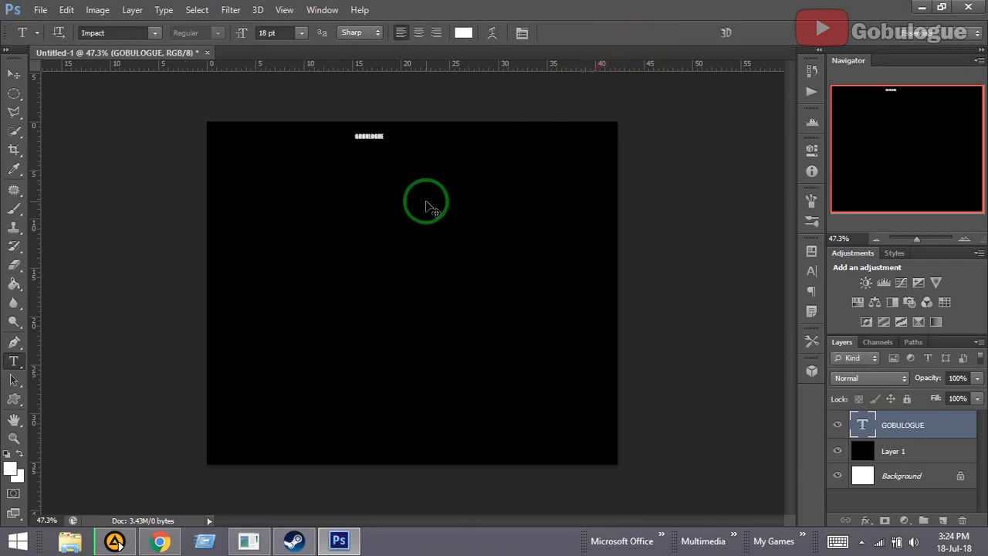
# Scale the GOBULOGUE text up to about 978% and centre it near the canvas's upper edge
pyautogui.hotkey('ctrl', 't')
pyautogui.moveTo(387, 144); pyautogui.dragTo(622, 267)
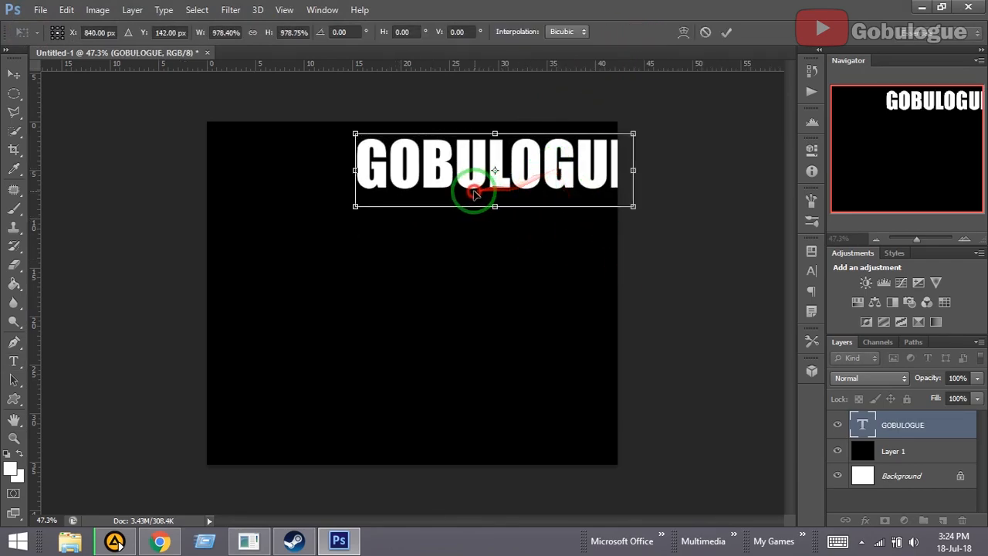
pyautogui.moveTo(549, 157); pyautogui.dragTo(475, 172)
pyautogui.click(726, 31)
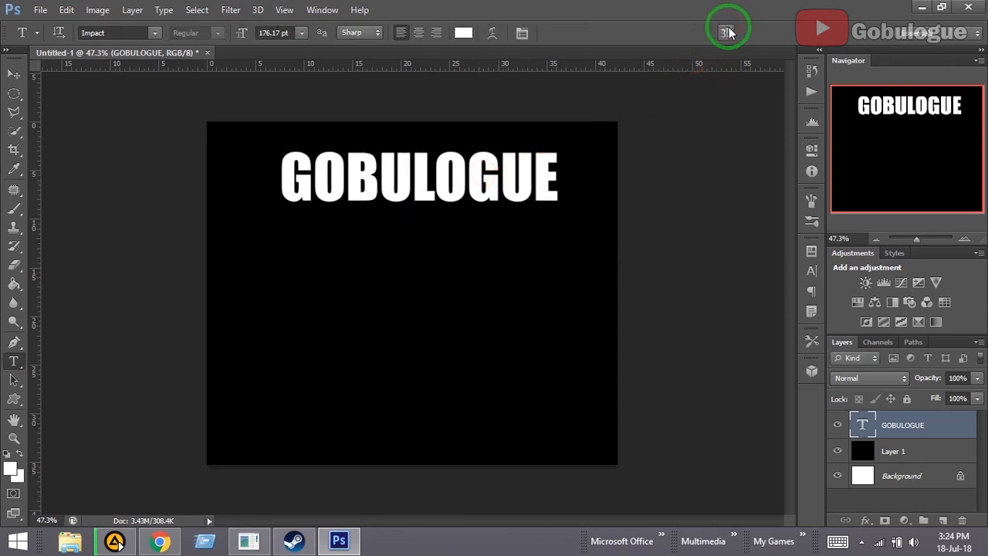
# Change the GOBULOGUE text's font to Juventus Fans and recentre the text near the canvas's upper edge
pyautogui.click(155, 33)
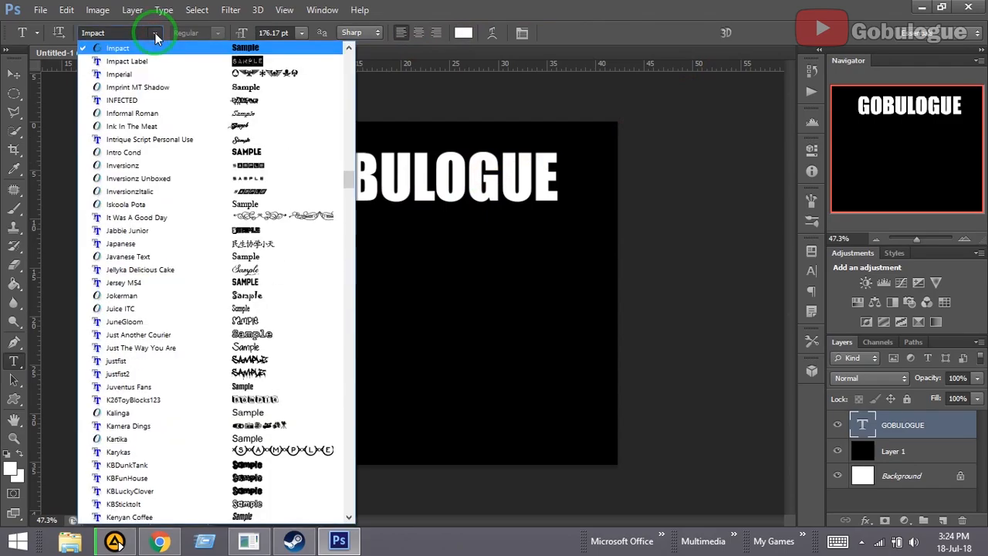
pyautogui.moveTo(346, 177)
pyautogui.mouseDown()
pyautogui.moveTo(355, 286)
pyautogui.moveTo(353, 193)
pyautogui.mouseUp()
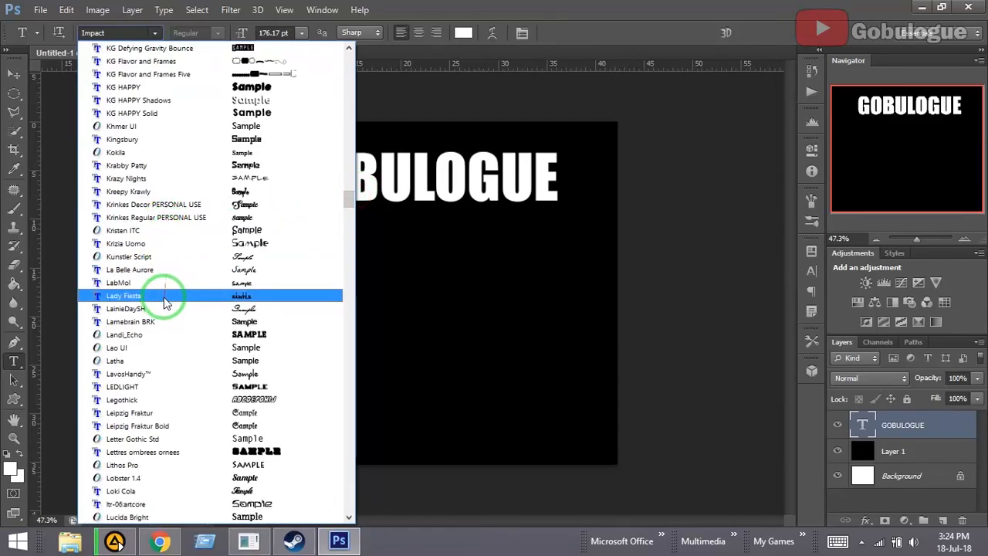
pyautogui.scroll(3, 164, 139)
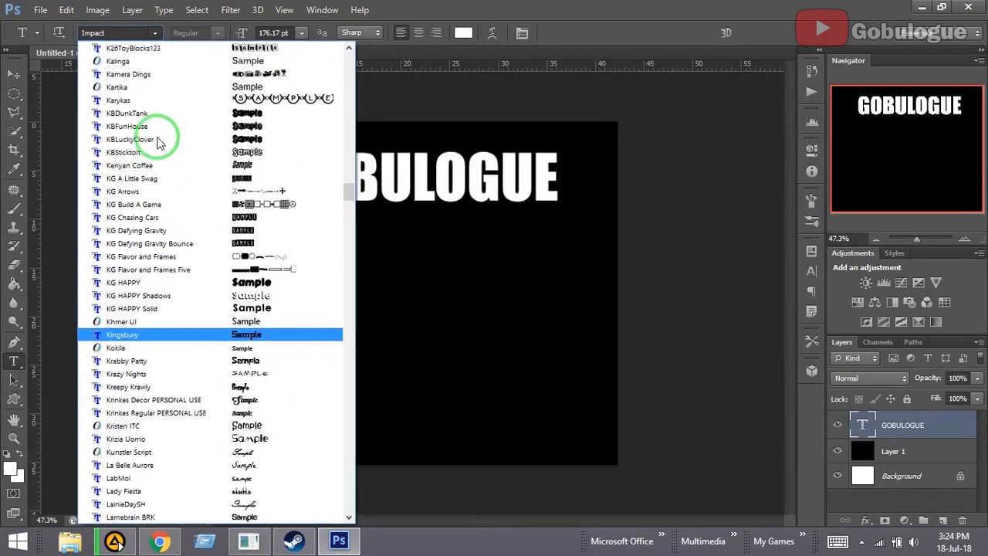
pyautogui.scroll(9, 158, 140)
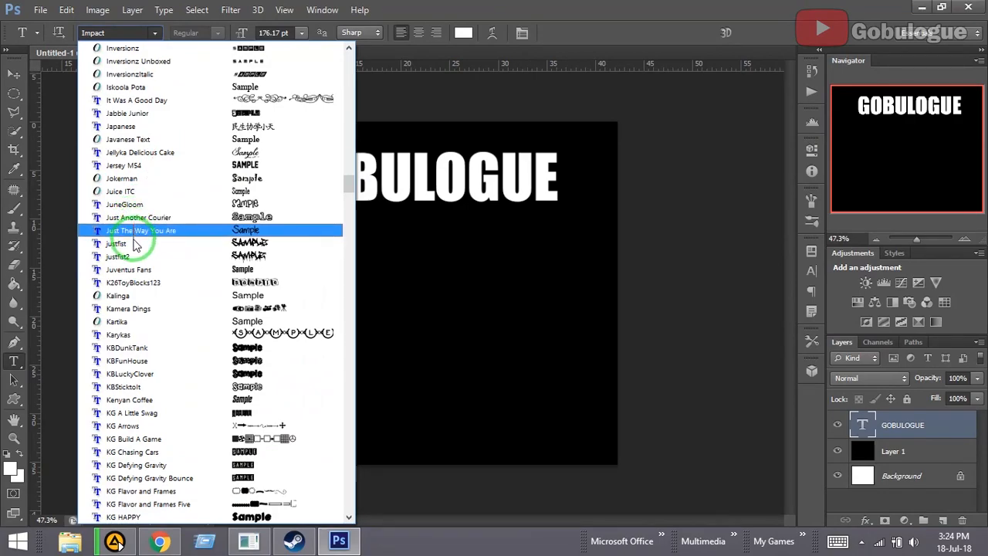
pyautogui.click(135, 270)
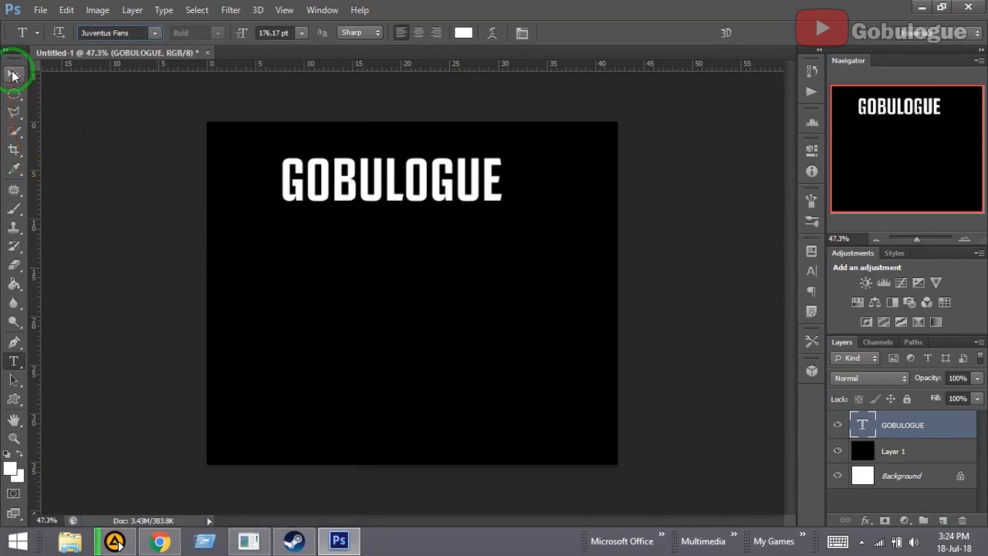
pyautogui.click(13, 75)
pyautogui.moveTo(409, 179); pyautogui.dragTo(437, 174)
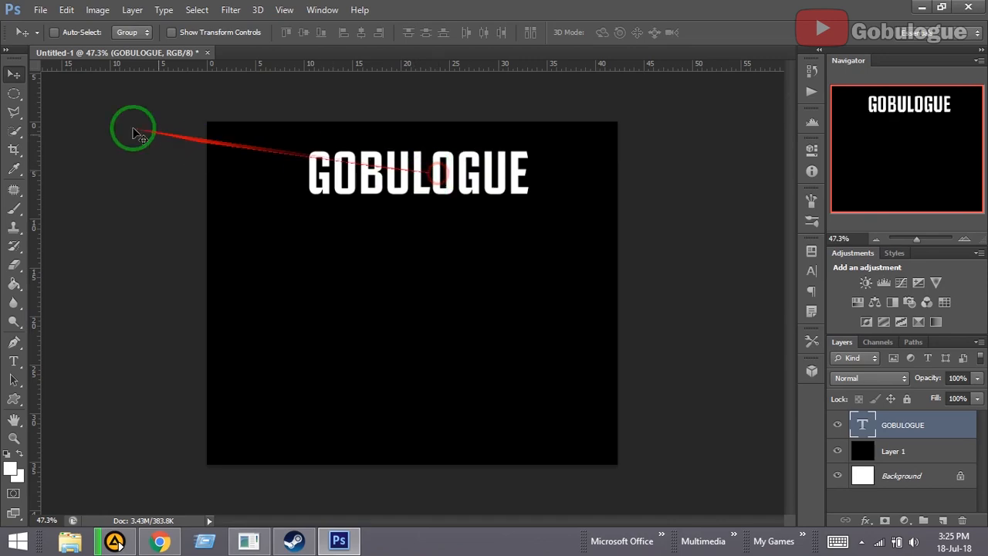
pyautogui.press('t')
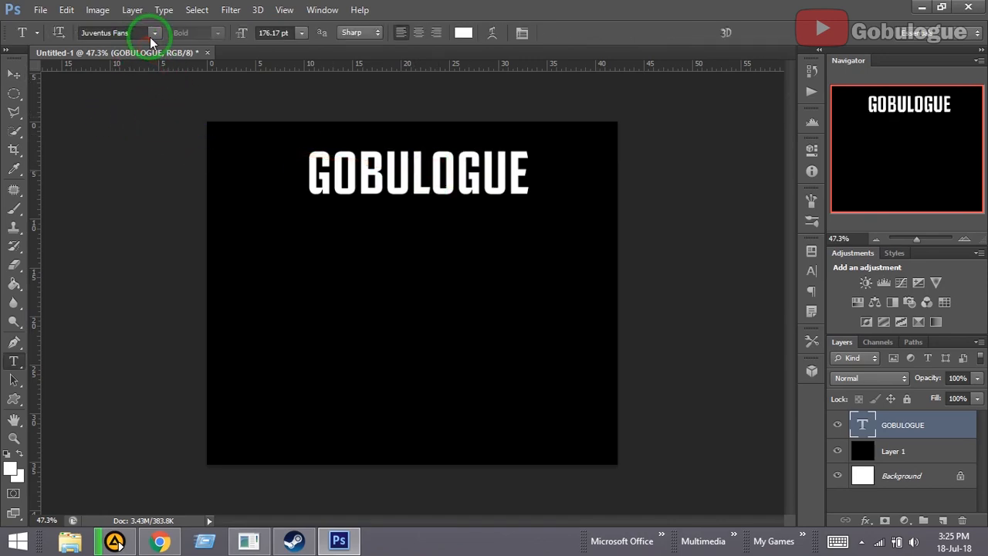
pyautogui.click(154, 33)
pyautogui.scroll(1, 150, 66)
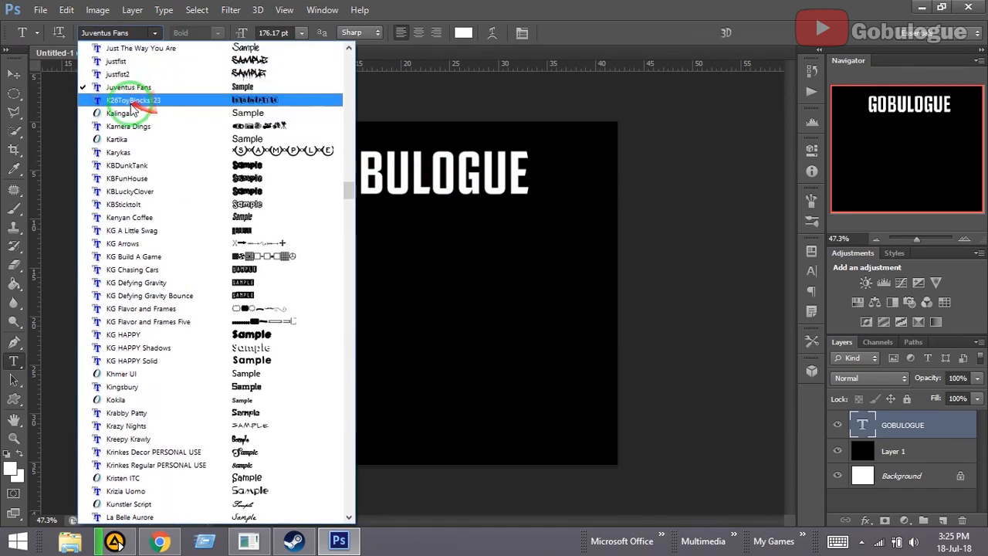
pyautogui.click(127, 89)
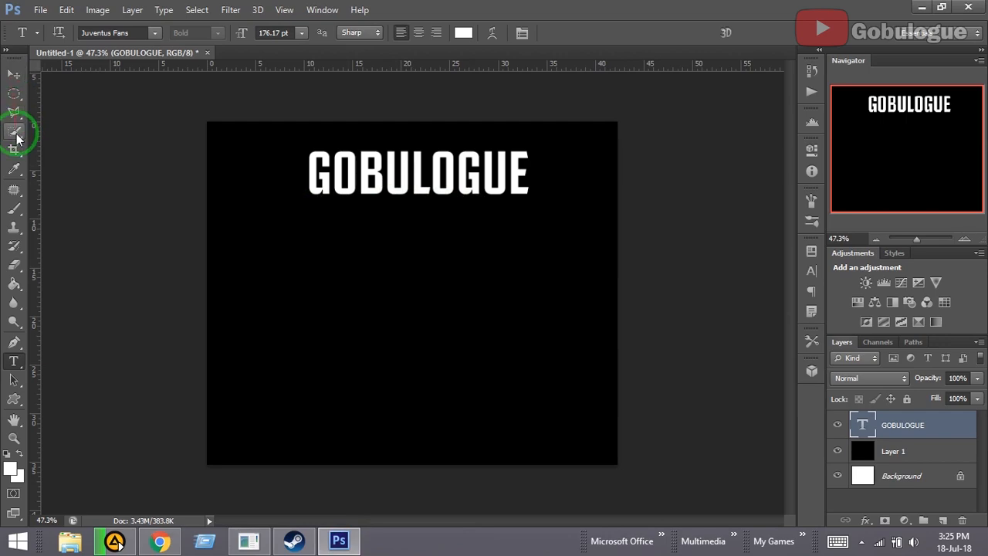
# Enlarge the GOBULOGUE text to about 146% and centre it horizontally near the canvas's upper edge
pyautogui.hotkey('ctrl', 't')
pyautogui.moveTo(529, 210); pyautogui.dragTo(625, 234)
pyautogui.moveTo(505, 193); pyautogui.dragTo(463, 173)
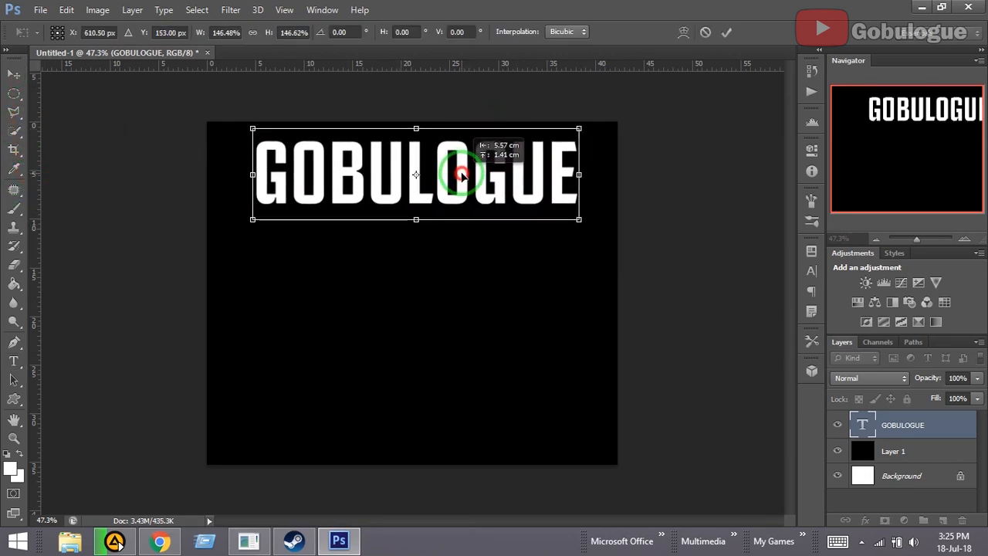
pyautogui.click(725, 32)
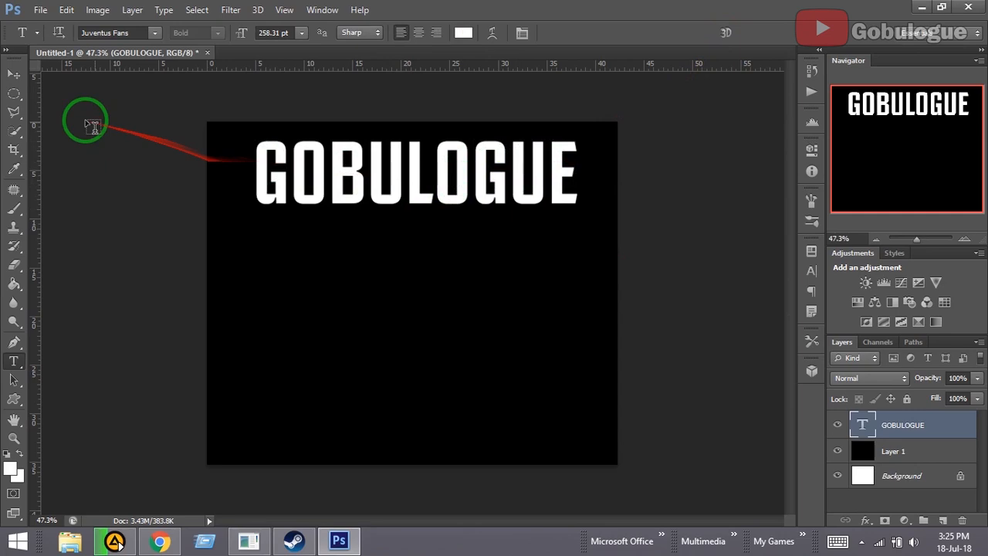
# Turn on Show Transform Controls for the Move tool
pyautogui.click(14, 73)
pyautogui.click(172, 31)
pyautogui.click(172, 31)
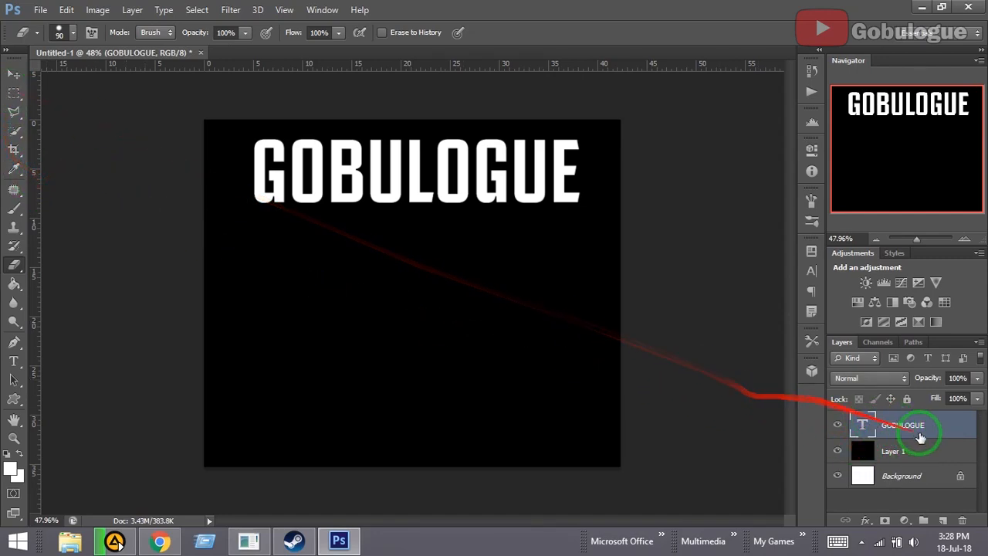
# Duplicate the GOBULOGUE text layer within the same document as GOBULOGUE copy
pyautogui.rightClick(880, 423)
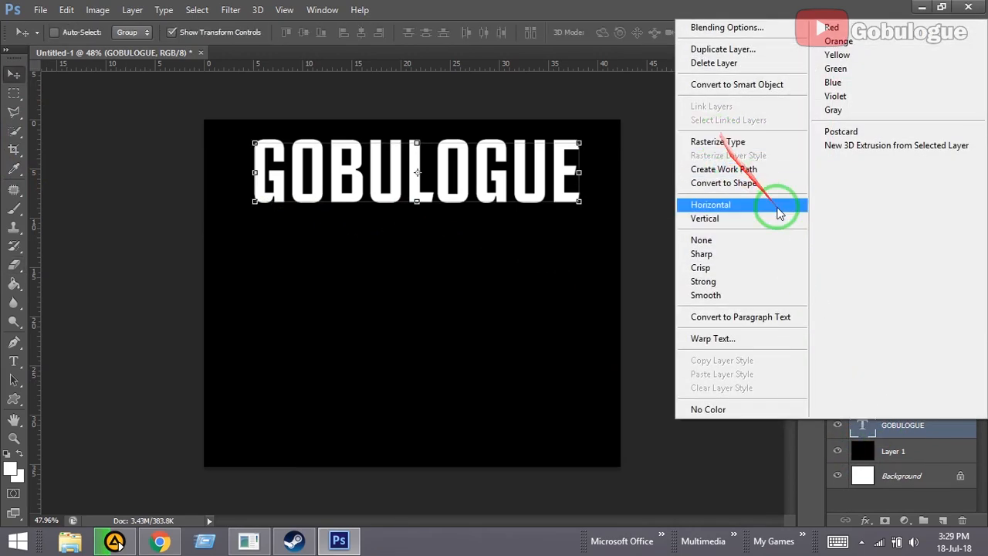
pyautogui.rightClick(907, 428)
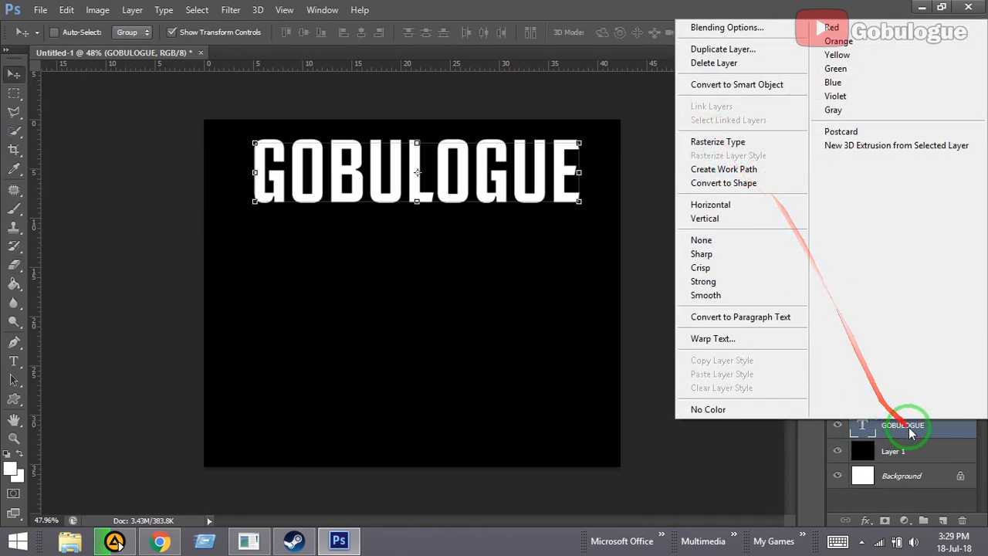
pyautogui.click(722, 49)
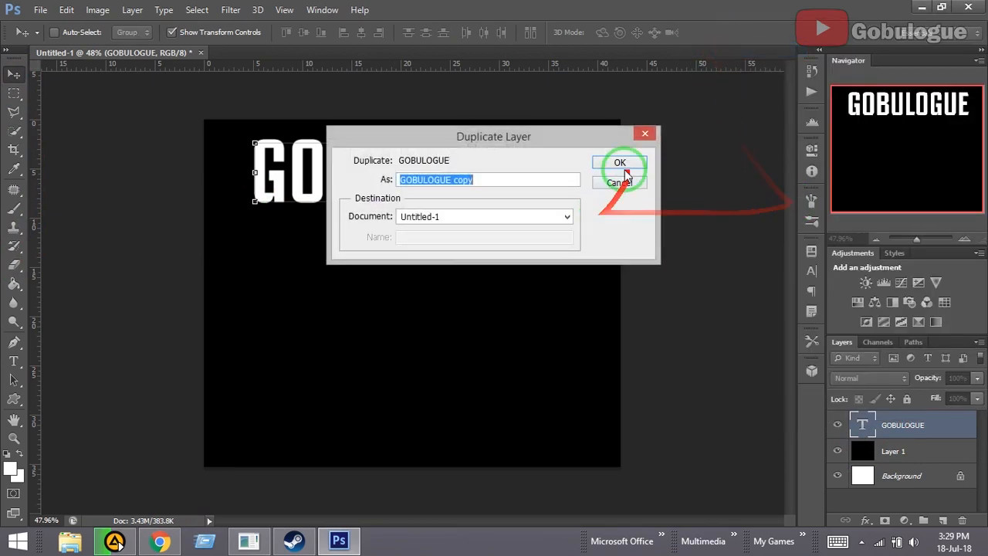
pyautogui.click(621, 160)
# Marquee-select the lower part of the GOBULOGUE lettering and hide the original GOBULOGUE text layer
pyautogui.click(13, 92)
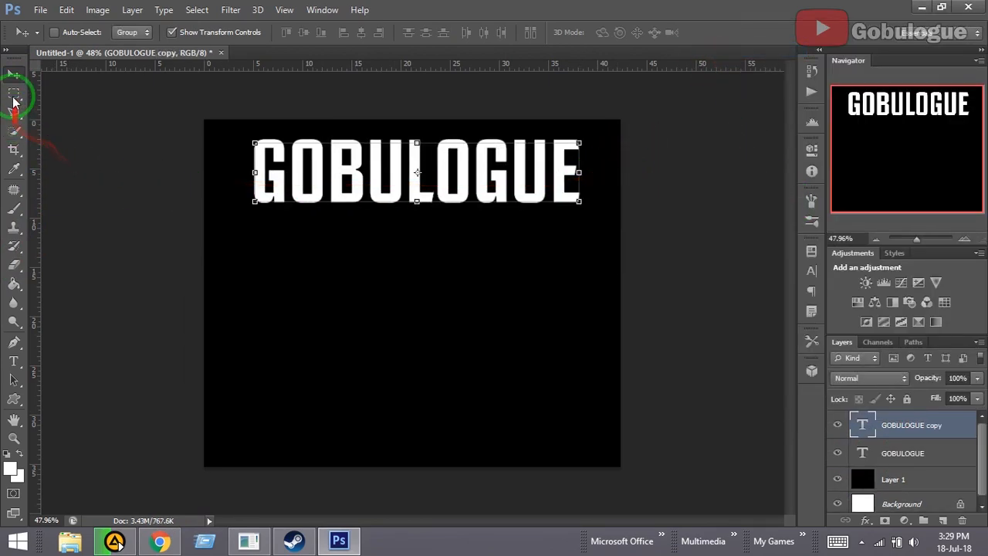
pyautogui.moveTo(244, 183); pyautogui.dragTo(592, 221)
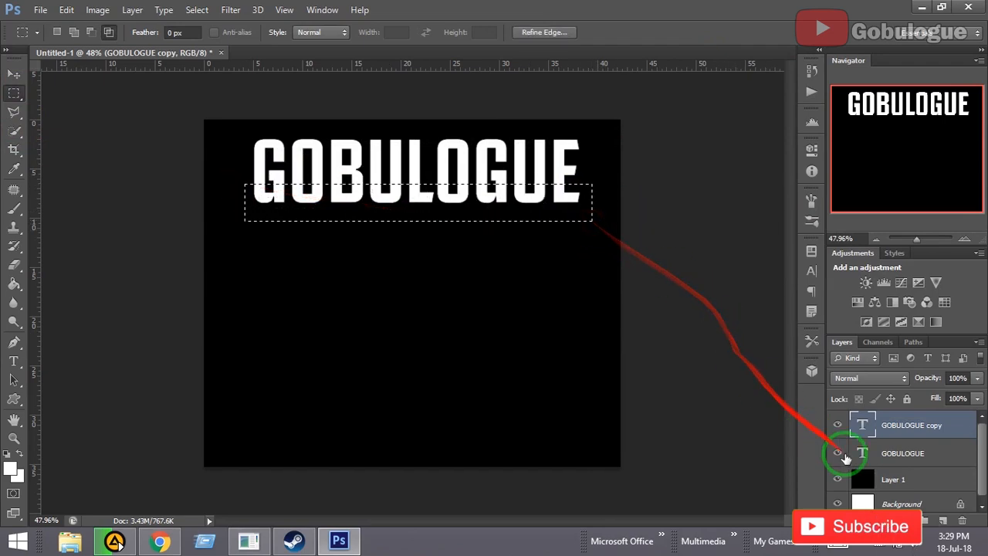
pyautogui.click(836, 455)
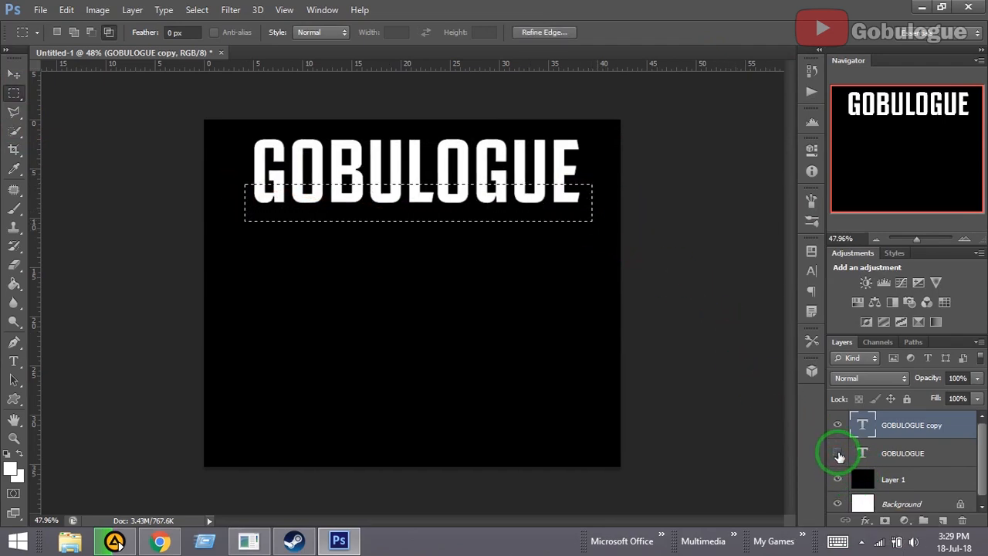
# Clear the marquee selection and rasterize the GOBULOGUE copy text layer
pyautogui.moveTo(872, 426); pyautogui.dragTo(747, 386)
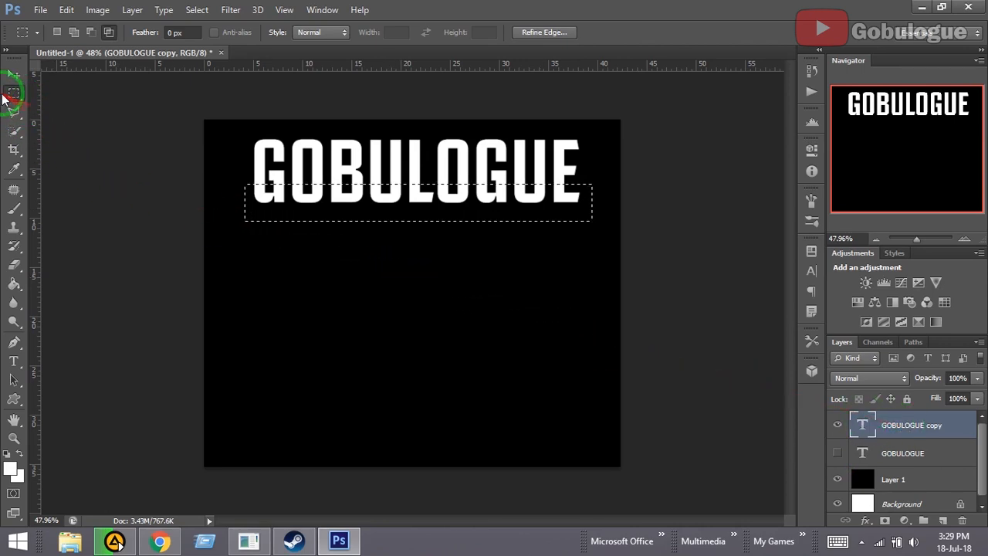
pyautogui.rightClick(361, 205)
pyautogui.click(378, 212)
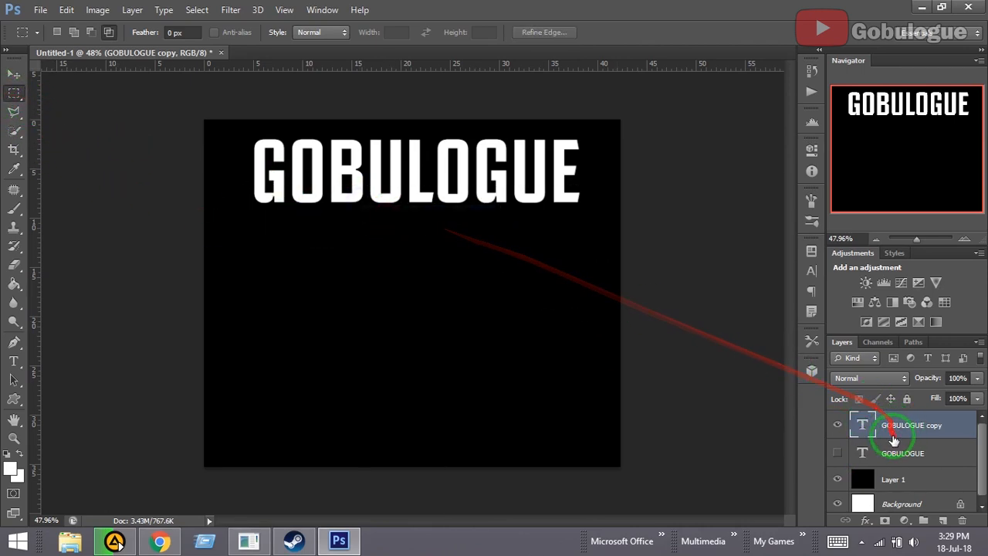
pyautogui.rightClick(884, 427)
pyautogui.click(706, 152)
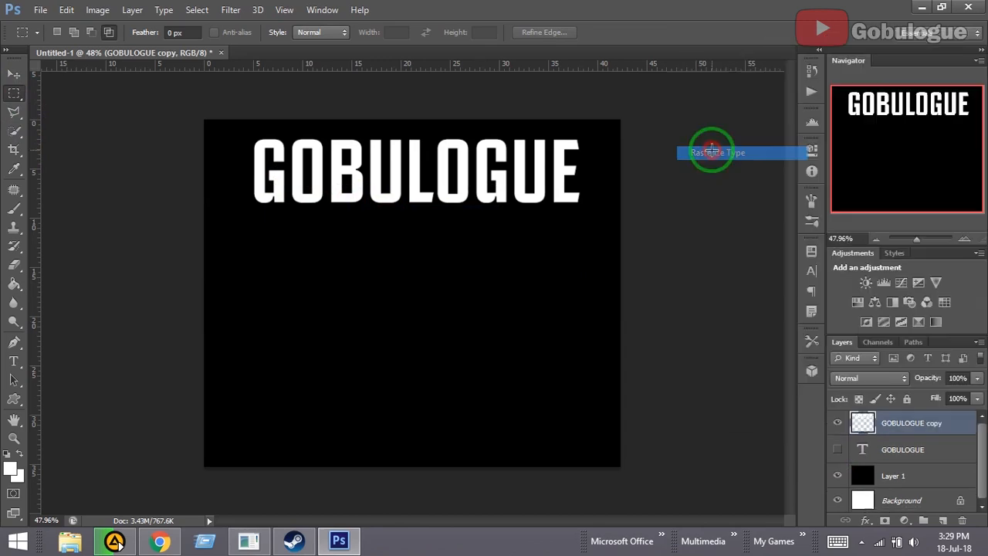
# Cut off the lower strip of the GOBULOGUE copy lettering with a rectangular marquee, moving it straight down near the canvas's lower edge, and deselect
pyautogui.keyDown('ctrl'); pyautogui.click(862, 422); pyautogui.keyUp('ctrl')
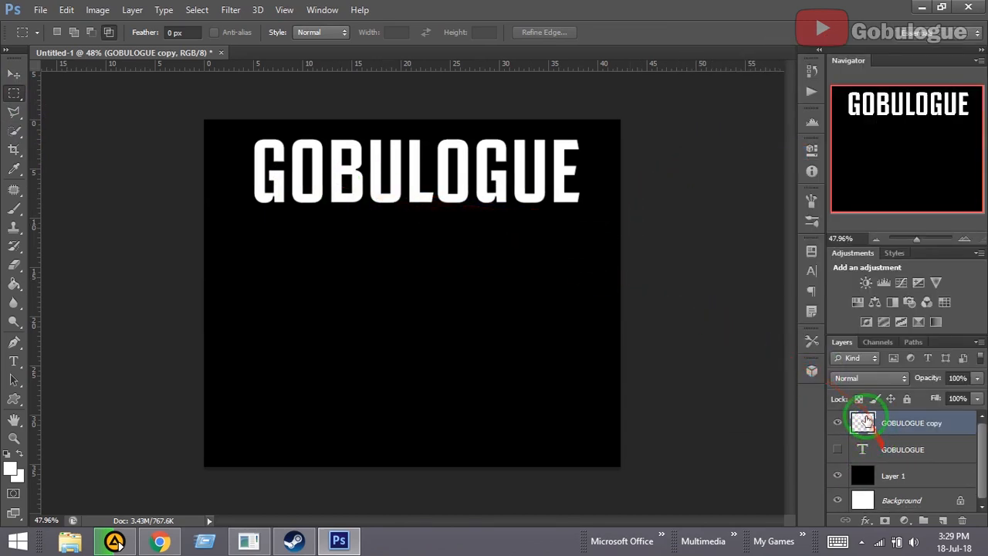
pyautogui.click(14, 93)
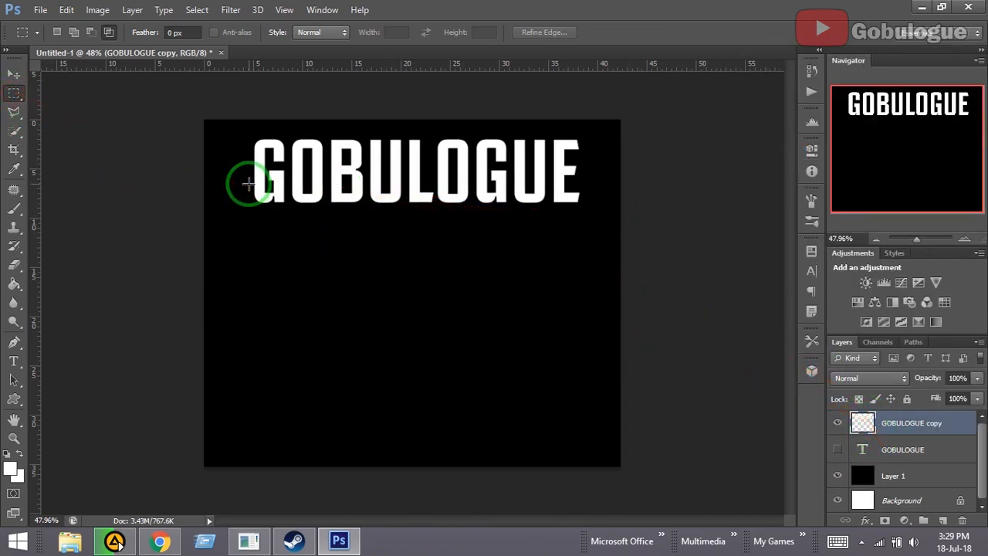
pyautogui.moveTo(247, 183); pyautogui.dragTo(597, 212)
pyautogui.click(14, 74)
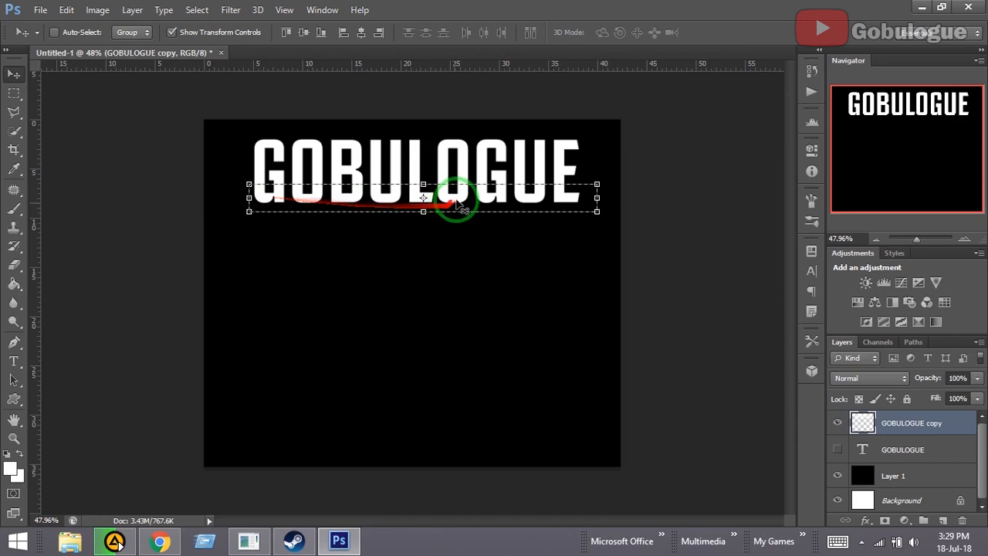
pyautogui.moveTo(461, 202); pyautogui.dragTo(455, 444)
pyautogui.click(14, 93)
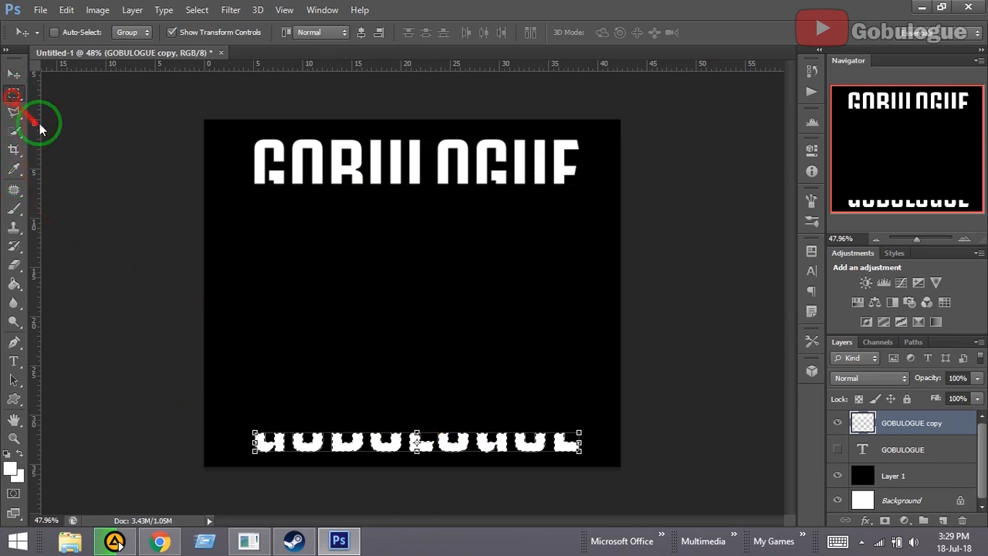
pyautogui.rightClick(377, 436)
pyautogui.click(415, 147)
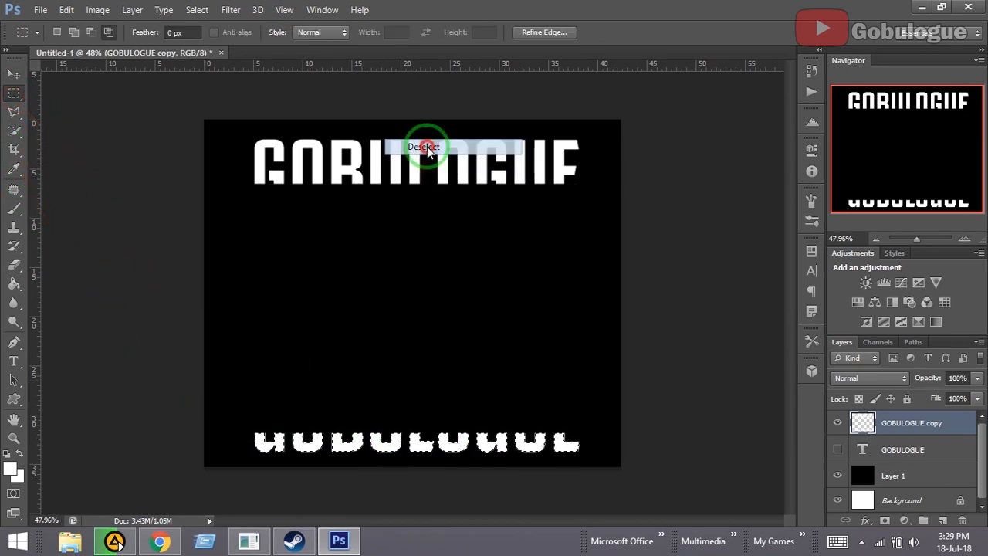
# Draw a white rectangle shape about 30 by 55 px directly above the left stem of the lower strip's first letter
pyautogui.click(13, 437)
pyautogui.moveTo(280, 443); pyautogui.dragTo(382, 430)
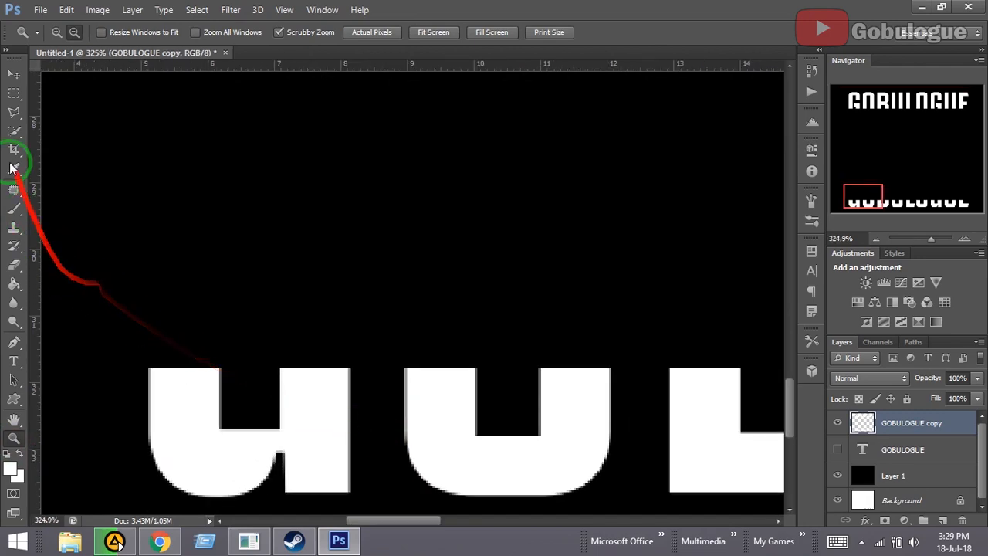
pyautogui.click(14, 93)
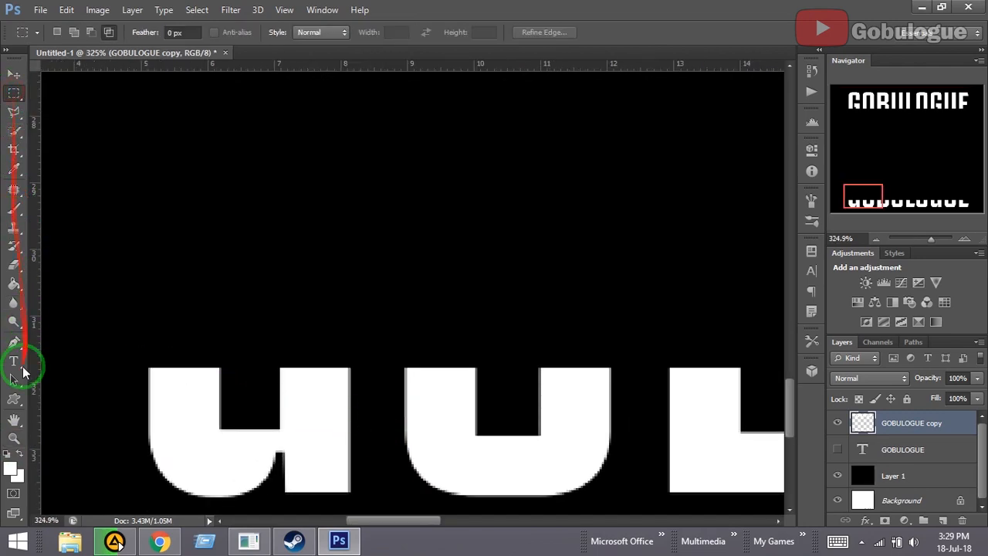
pyautogui.click(15, 439)
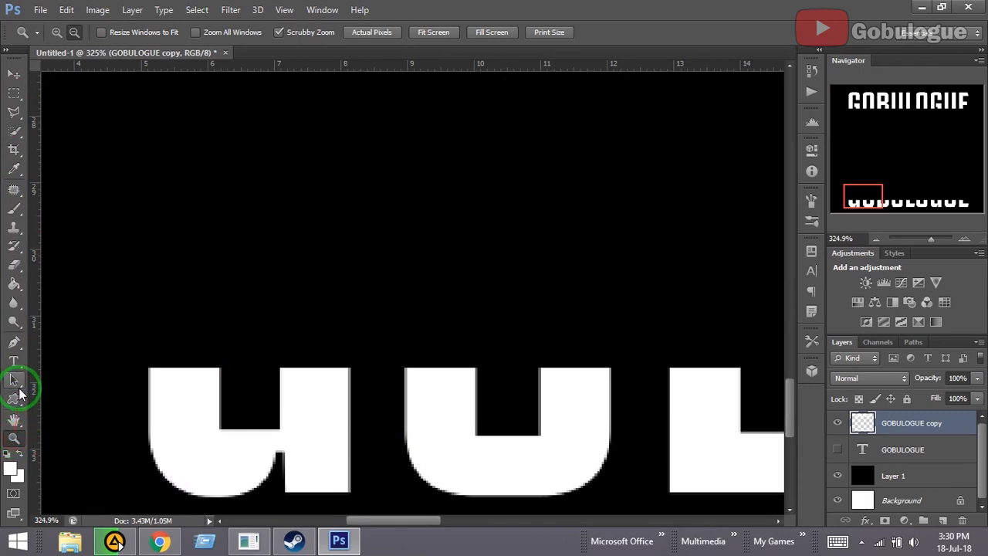
pyautogui.click(17, 400)
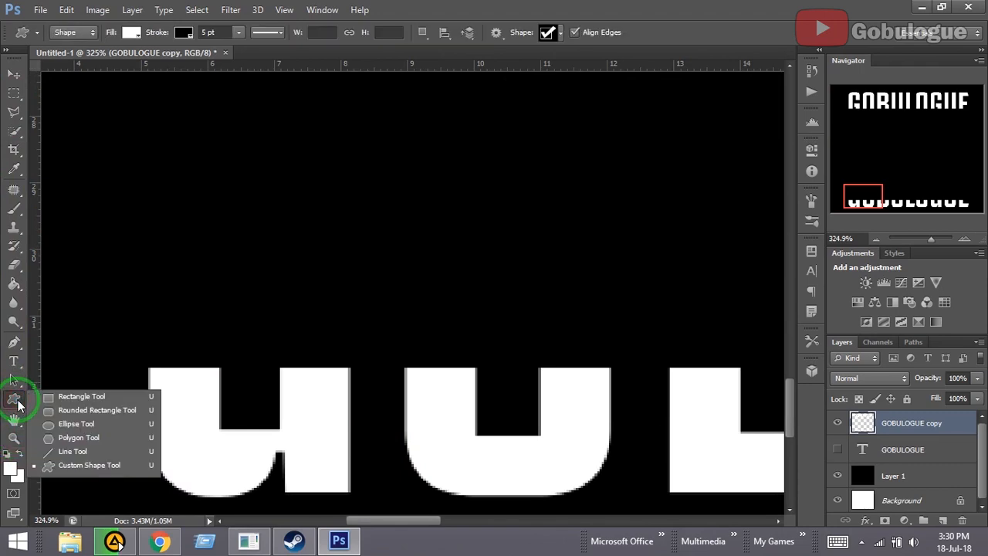
pyautogui.click(68, 398)
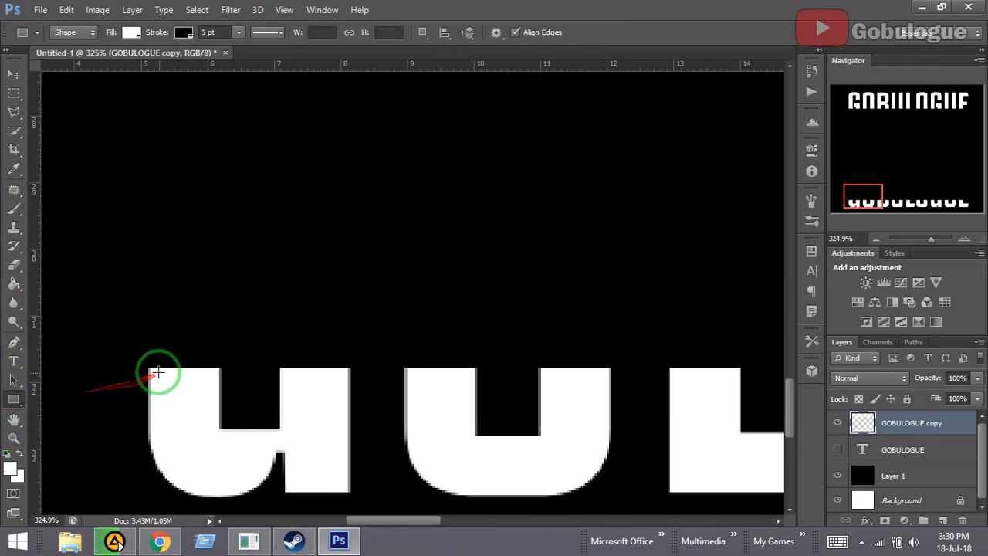
pyautogui.moveTo(149, 368); pyautogui.dragTo(216, 242)
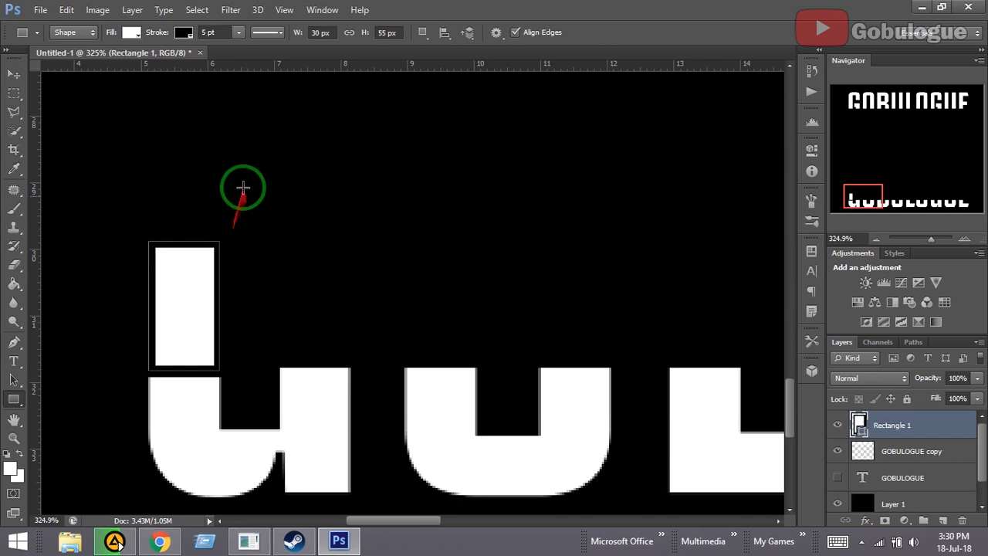
# Remove the rectangle's stroke and stretch the shape upward to about 211% of its height
pyautogui.click(184, 33)
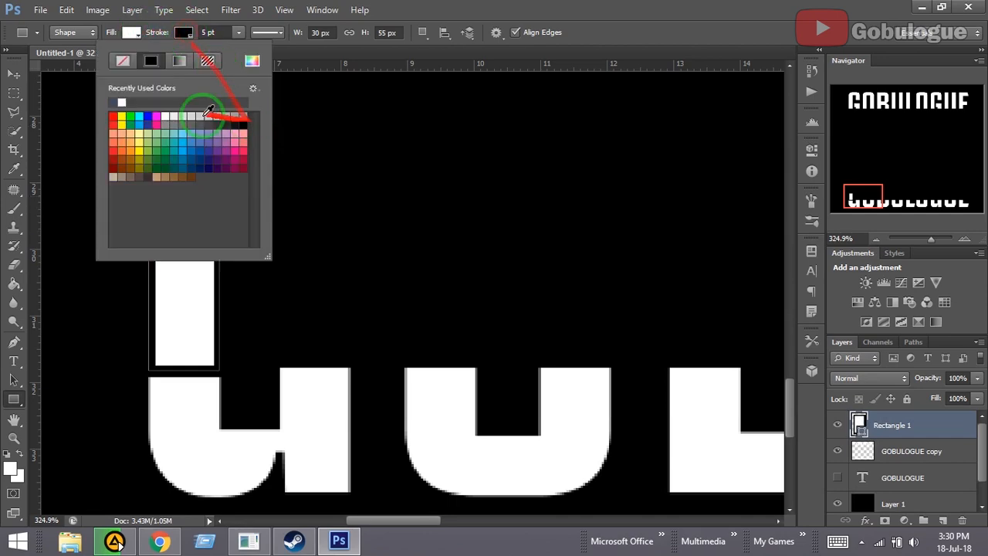
pyautogui.click(124, 62)
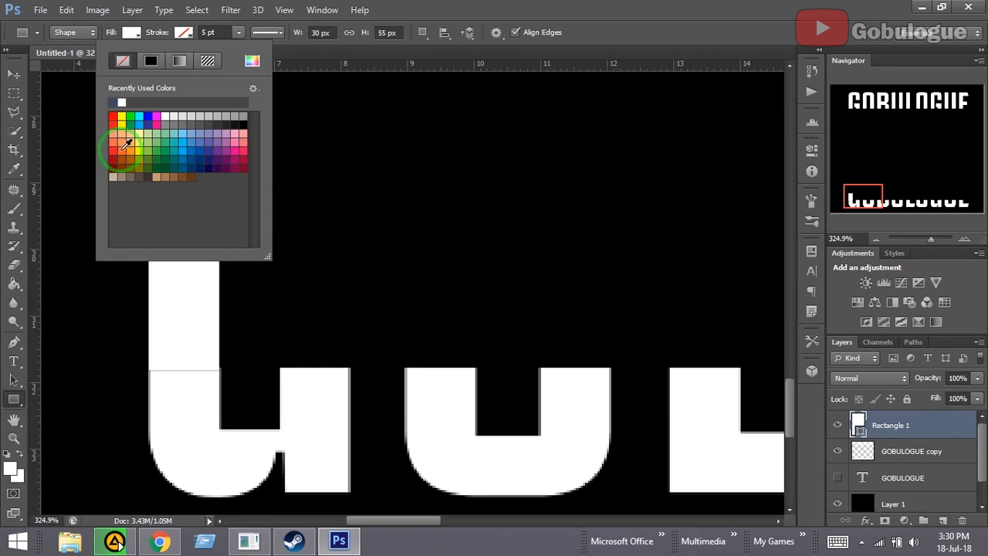
pyautogui.click(604, 6)
pyautogui.click(18, 78)
pyautogui.click(182, 240)
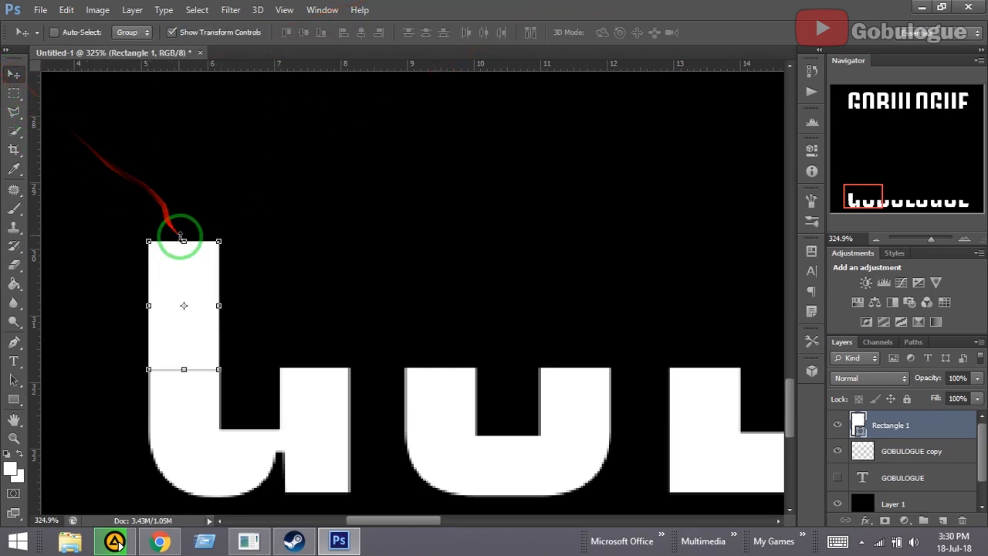
pyautogui.moveTo(186, 226); pyautogui.dragTo(185, 100)
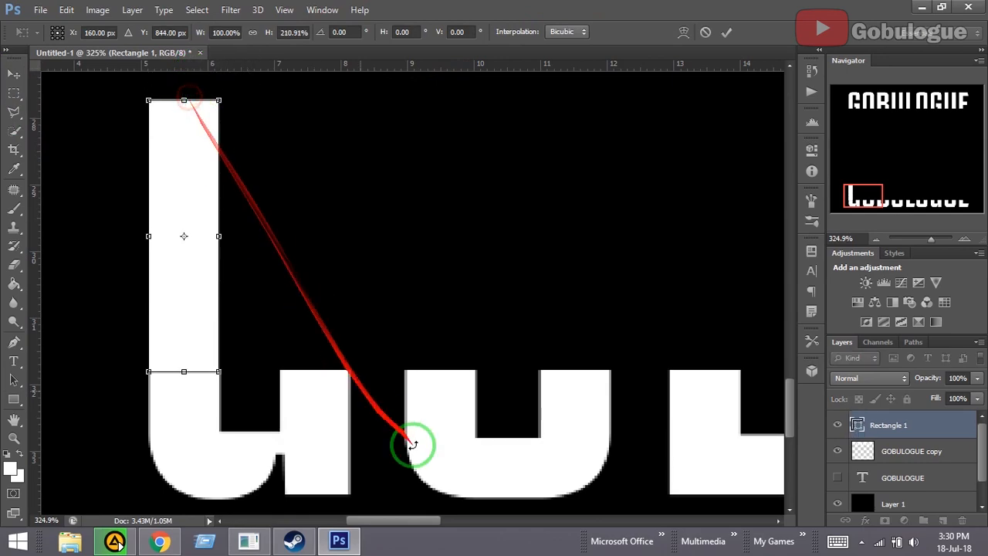
pyautogui.click(726, 31)
# Stretch the white rectangle upward to about 648% height so it joins the left stem of the first G in the upper strip
pyautogui.moveTo(930, 243); pyautogui.dragTo(922, 237)
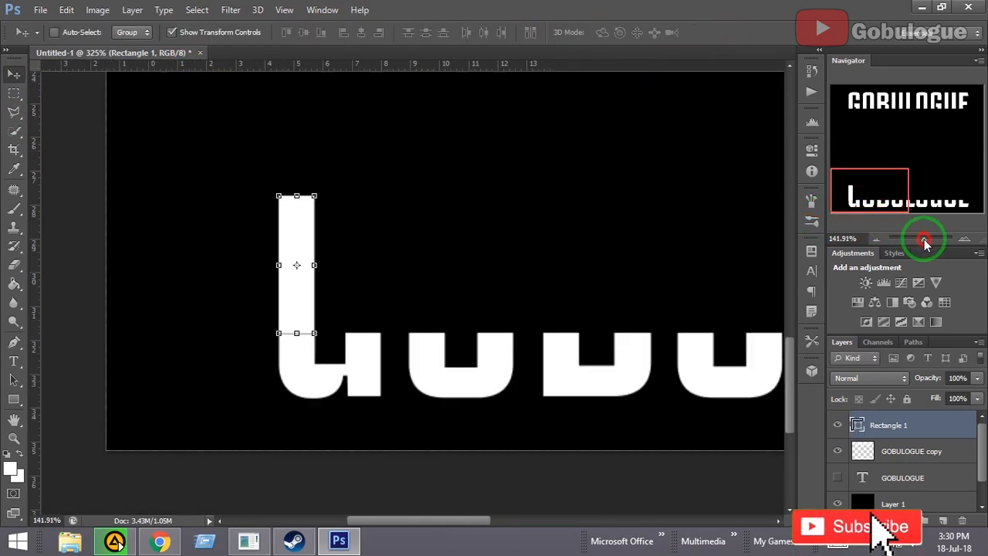
pyautogui.moveTo(895, 185); pyautogui.dragTo(882, 168)
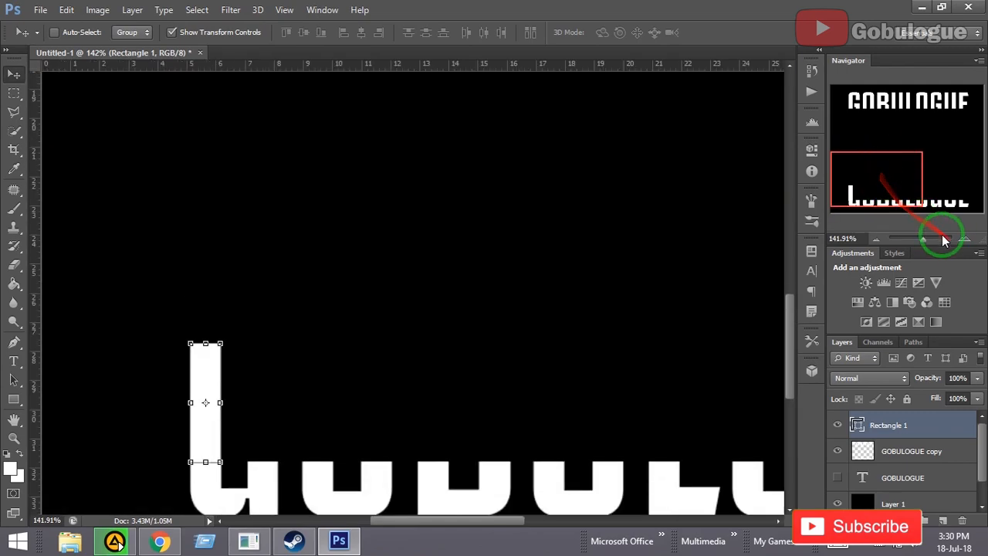
pyautogui.moveTo(922, 239); pyautogui.dragTo(919, 237)
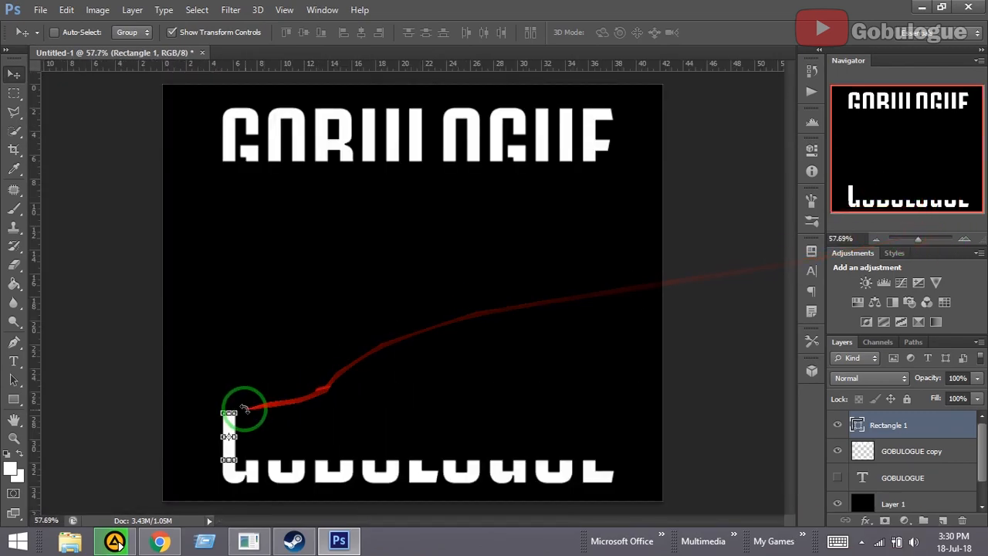
pyautogui.moveTo(224, 295); pyautogui.dragTo(230, 146)
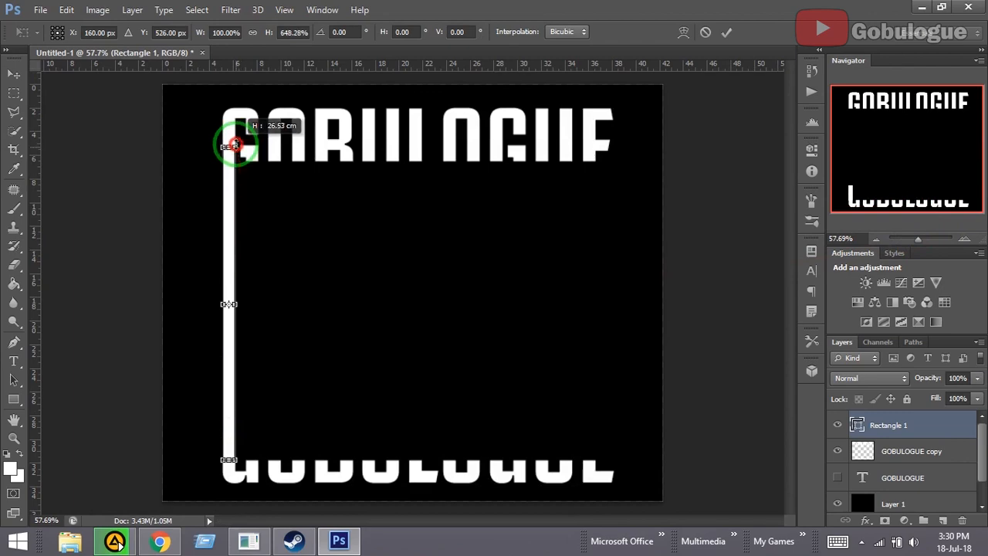
pyautogui.click(727, 35)
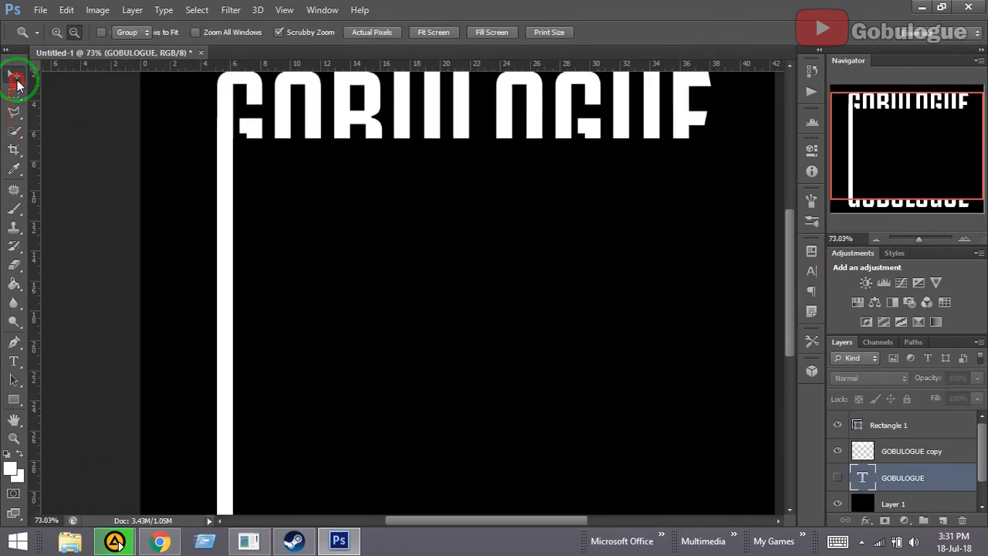
# Rasterize the Rectangle 1 shape layer and toggle its visibility to check the bar
pyautogui.click(891, 428)
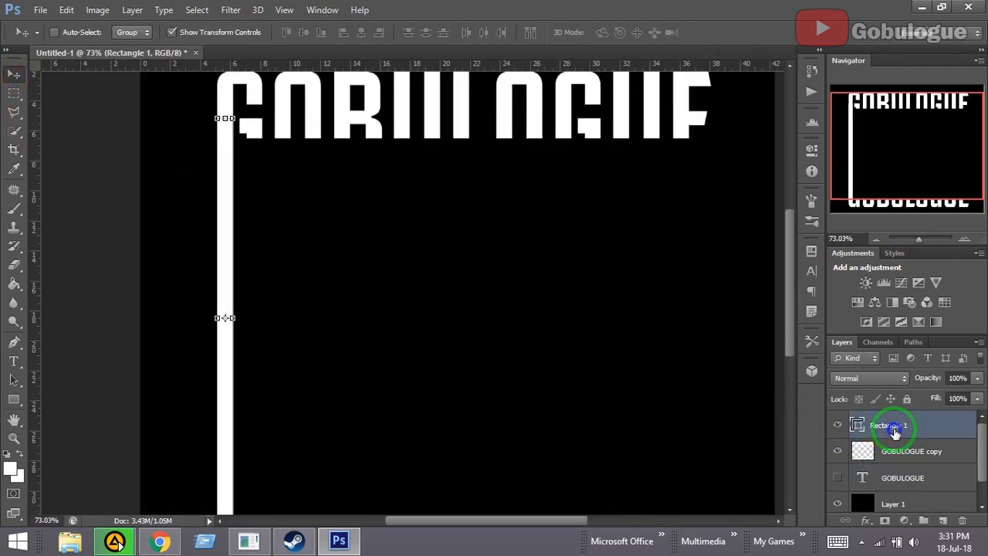
pyautogui.rightClick(887, 425)
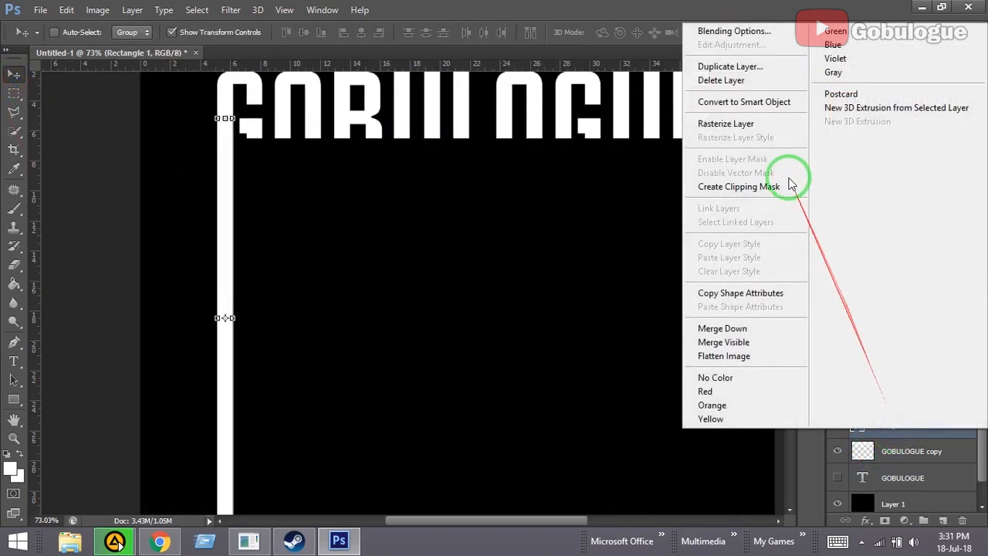
pyautogui.click(726, 124)
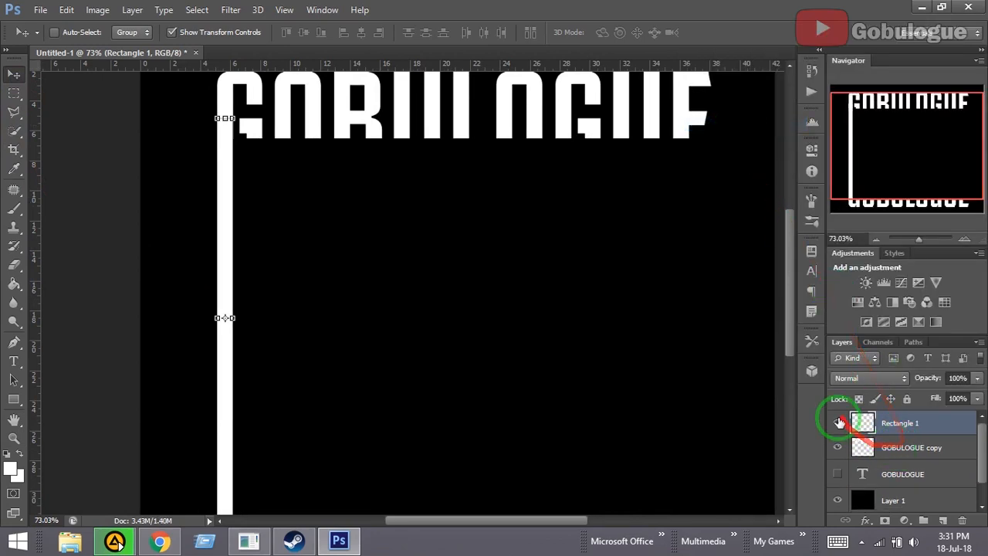
pyautogui.click(837, 422)
pyautogui.click(838, 422)
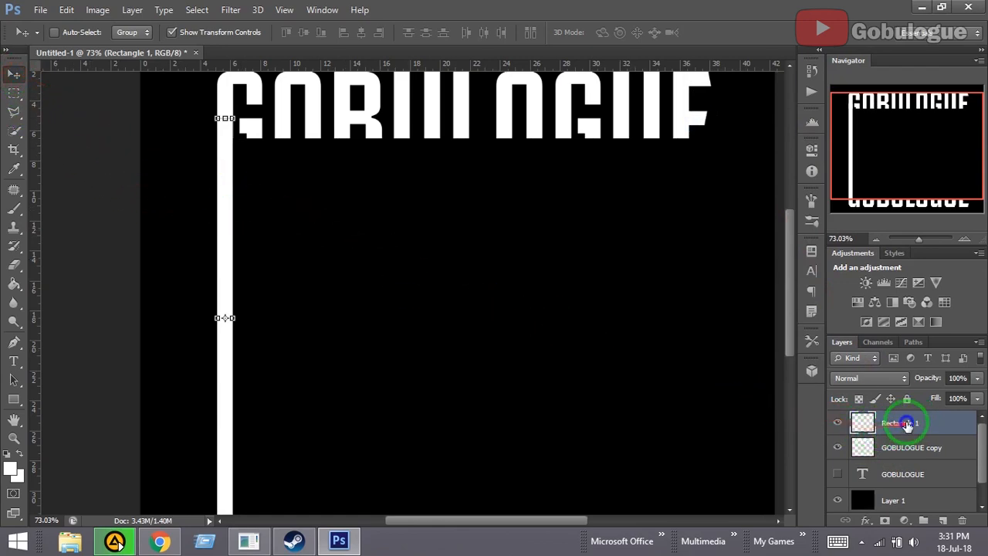
# Duplicate the Rectangle 1 layer and move the copy across to line up with the first G's right stem
pyautogui.rightClick(907, 424)
pyautogui.click(730, 60)
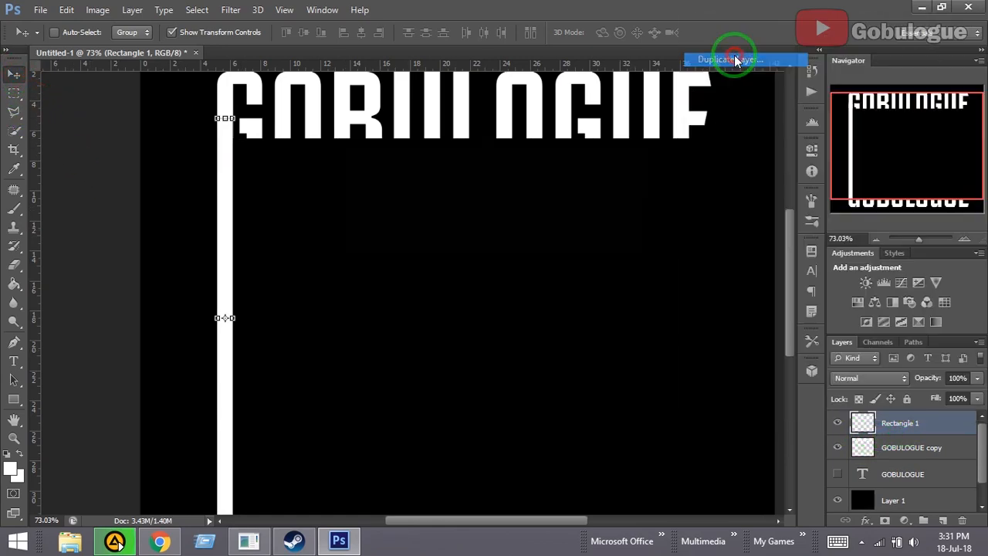
pyautogui.click(619, 162)
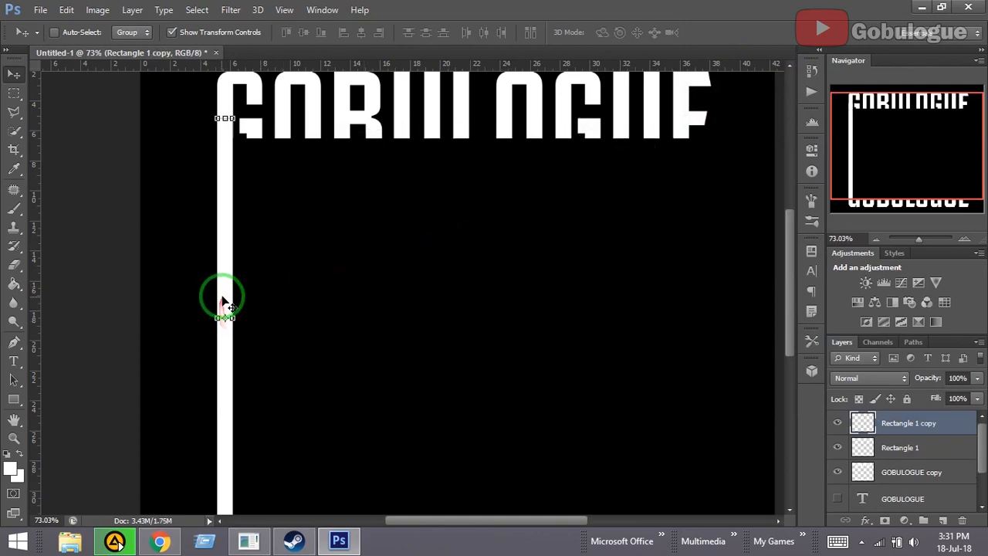
pyautogui.moveTo(223, 293); pyautogui.dragTo(251, 290)
# Shorten the duplicated bar slightly by lowering its upper edge within the inner arm of the first G, with transform controls shown
pyautogui.moveTo(835, 178); pyautogui.dragTo(885, 185)
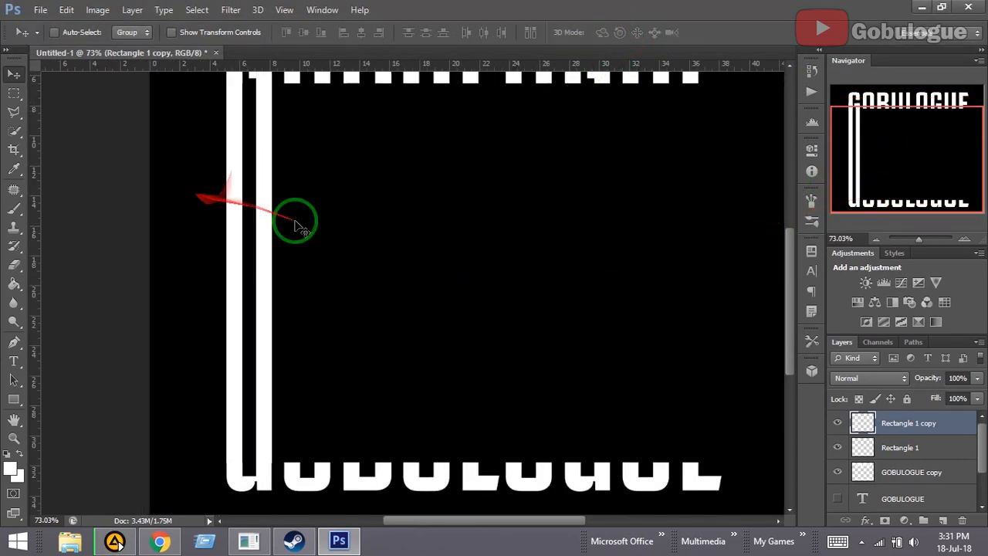
pyautogui.scroll(2, 296, 223)
pyautogui.click(172, 31)
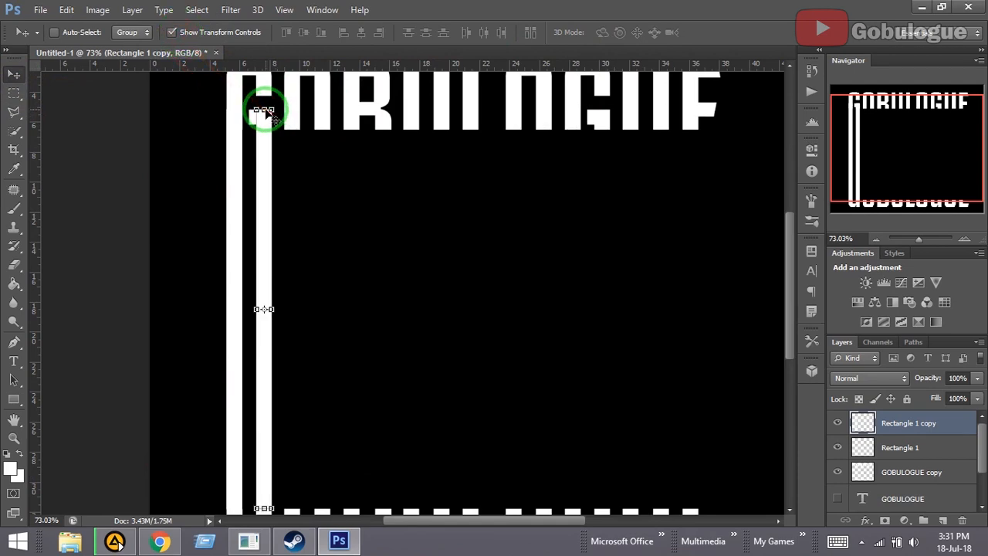
pyautogui.moveTo(263, 108); pyautogui.dragTo(264, 122)
pyautogui.click(729, 32)
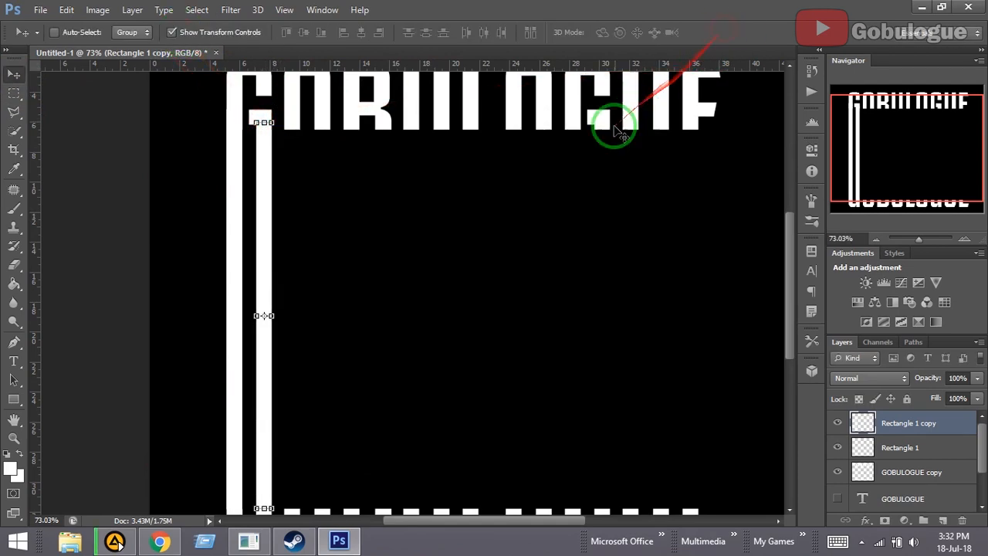
# Duplicate the Rectangle 1 copy layer to add another vertical bar for the stretched lettering
pyautogui.click(14, 438)
pyautogui.moveTo(302, 412); pyautogui.dragTo(342, 412)
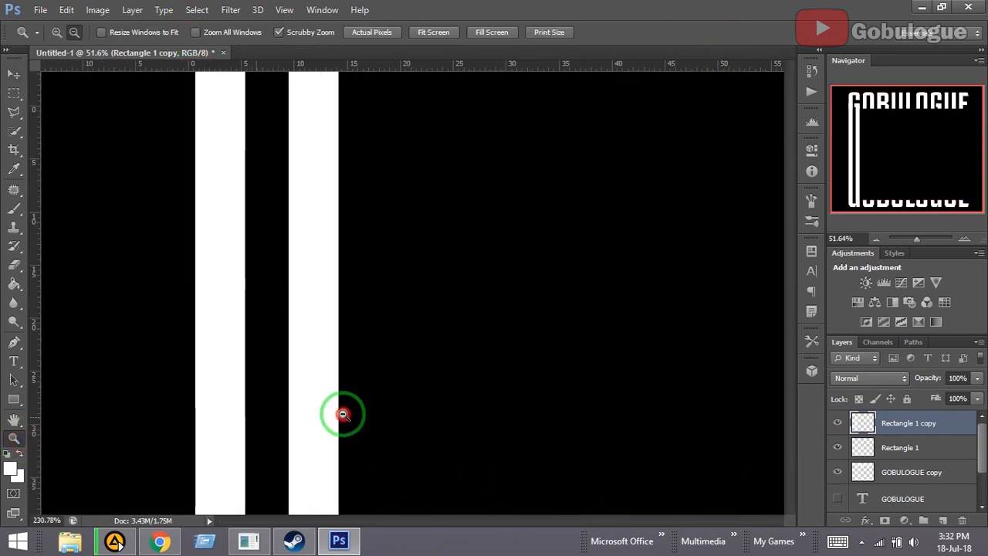
pyautogui.moveTo(335, 365); pyautogui.dragTo(368, 293)
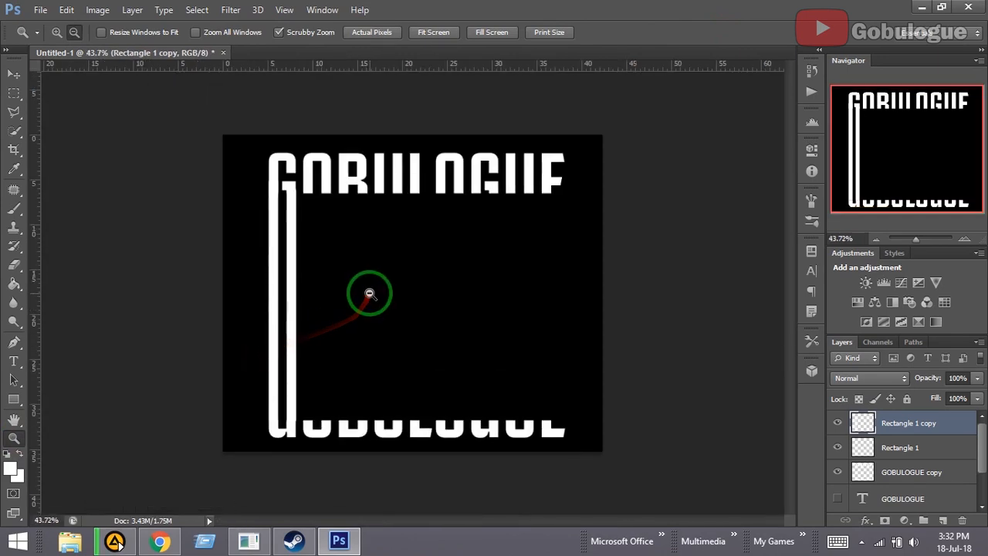
pyautogui.click(898, 426)
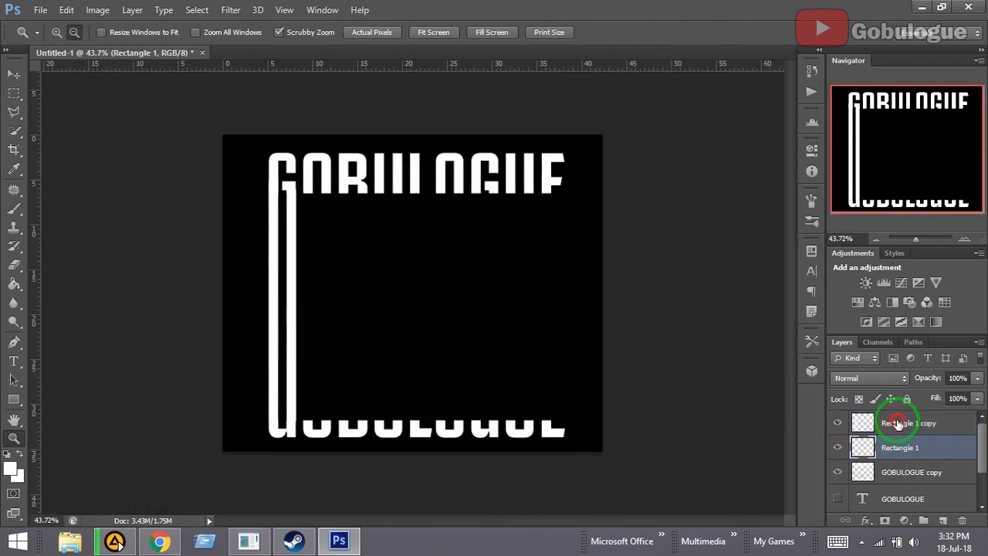
pyautogui.click(897, 448)
pyautogui.click(897, 427)
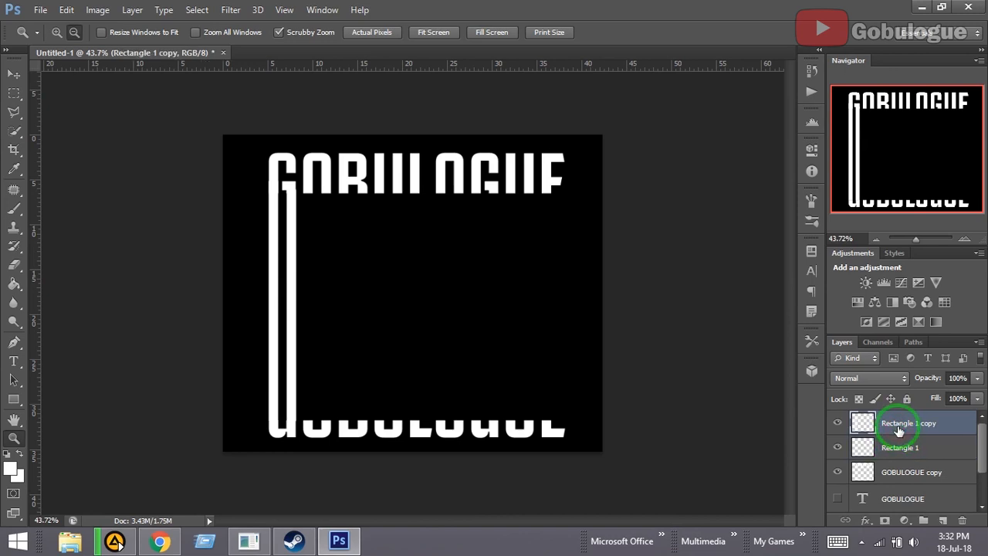
pyautogui.rightClick(898, 426)
pyautogui.click(718, 67)
pyautogui.click(617, 187)
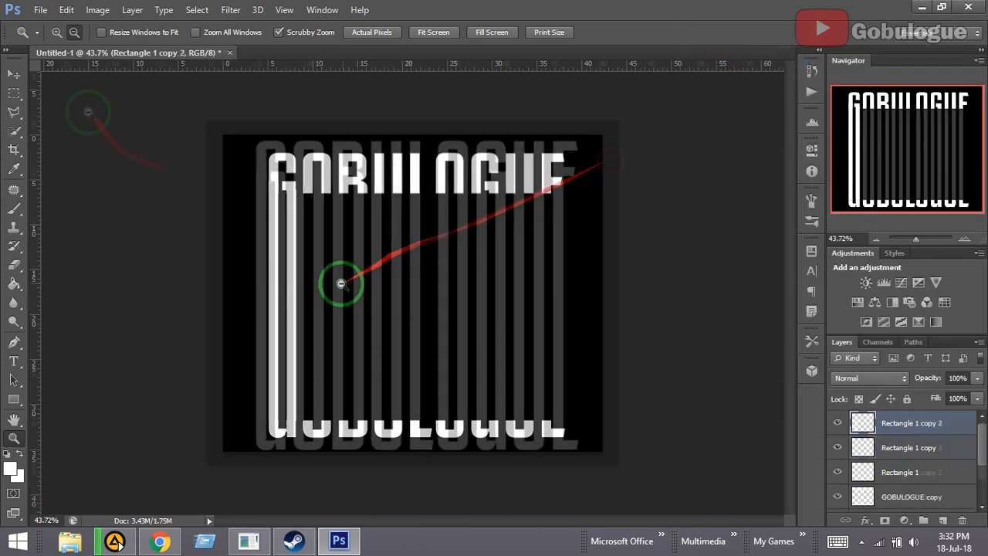
# Switch to Chrome, search Google Images for "siluet png" and open the black head-in-profile silhouette
pyautogui.click(161, 541)
pyautogui.click(448, 37)
pyautogui.press('Return')
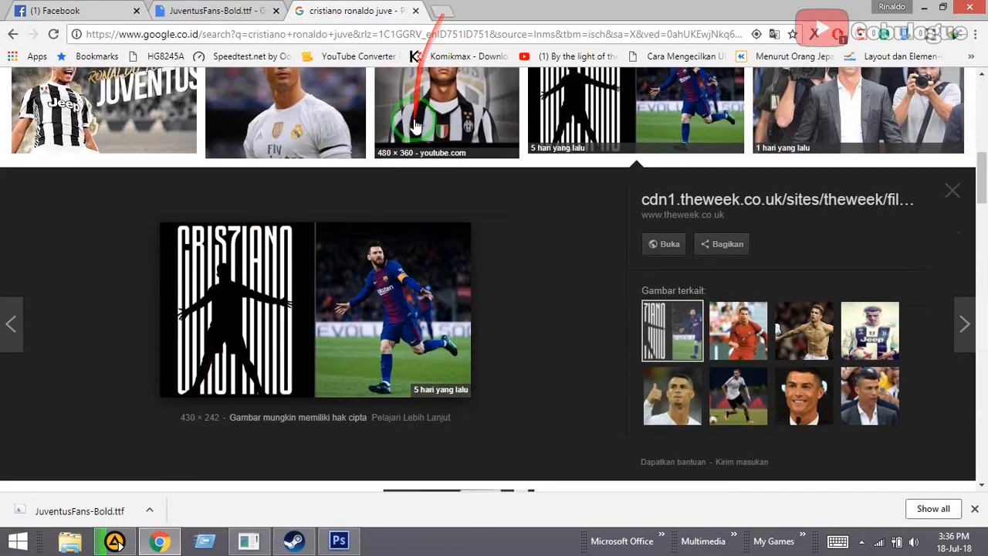
pyautogui.moveTo(359, 100); pyautogui.dragTo(44, 92)
pyautogui.write('siluet ')
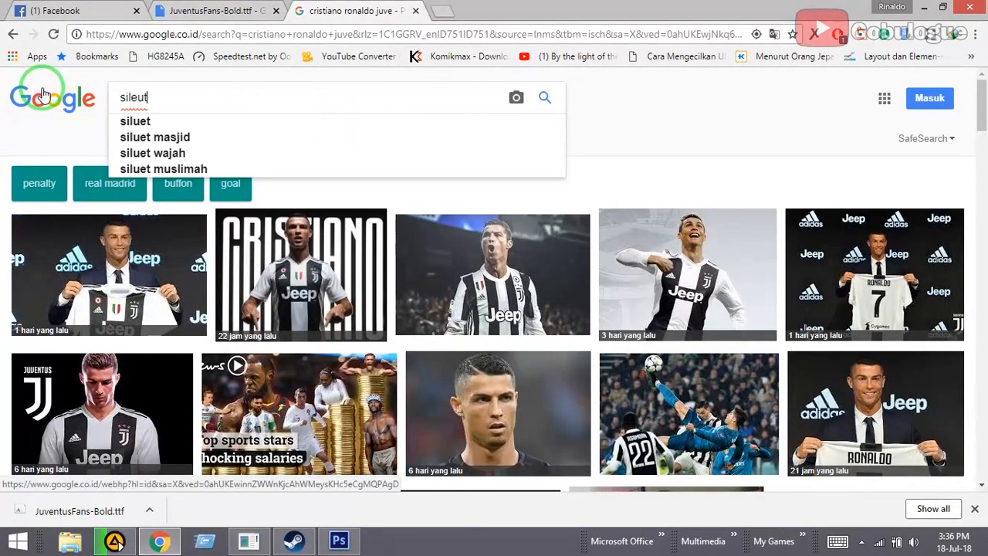
pyautogui.write('png')
pyautogui.press('Return')
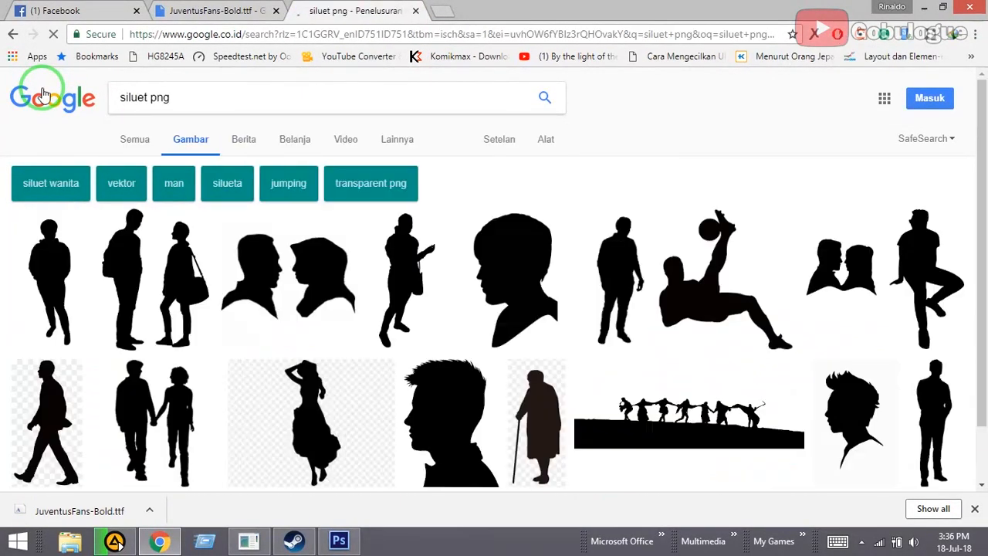
pyautogui.click(495, 257)
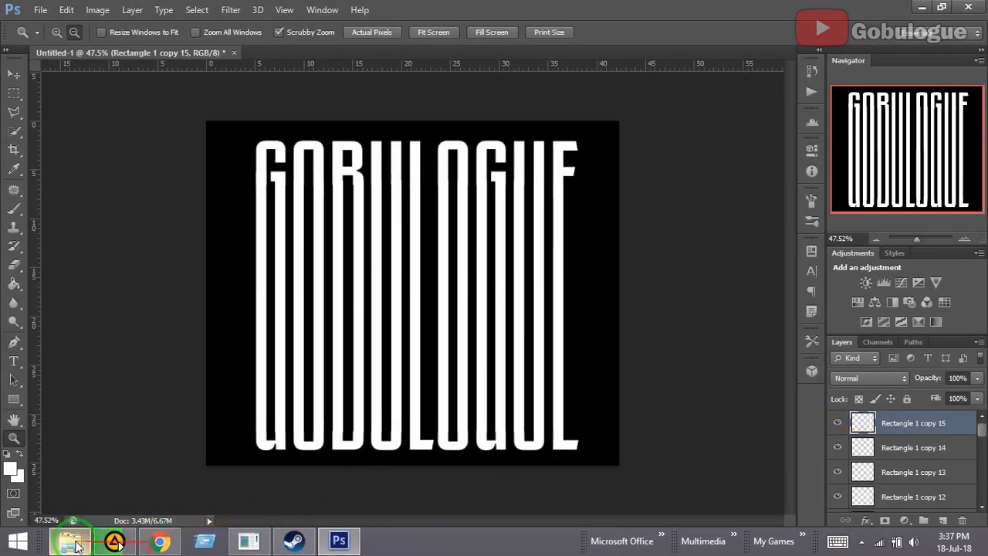
# Place the head silhouette image from File Explorer into the Photoshop document at 62.93% scale, centred over the lettering
pyautogui.click(75, 546)
pyautogui.moveTo(234, 412); pyautogui.dragTo(459, 285)
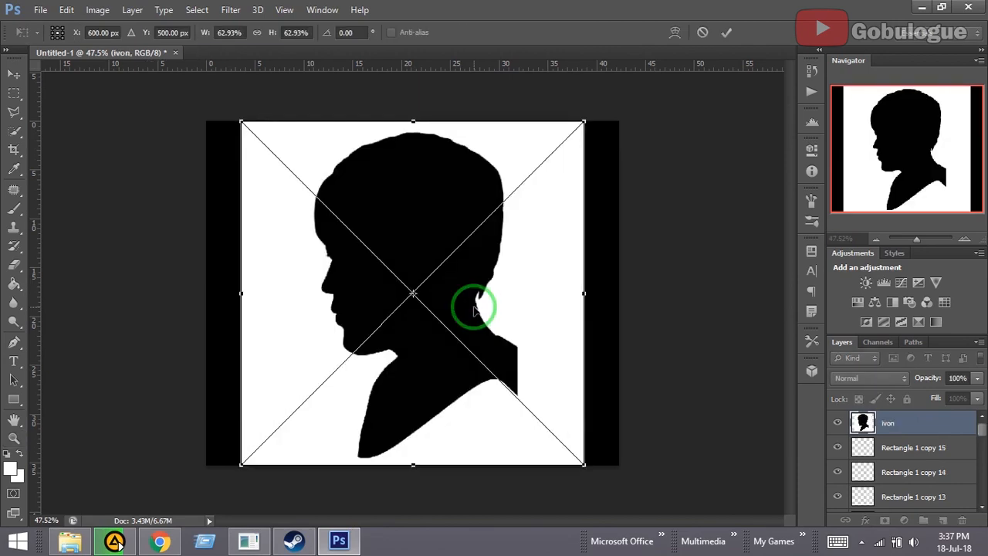
pyautogui.click(726, 35)
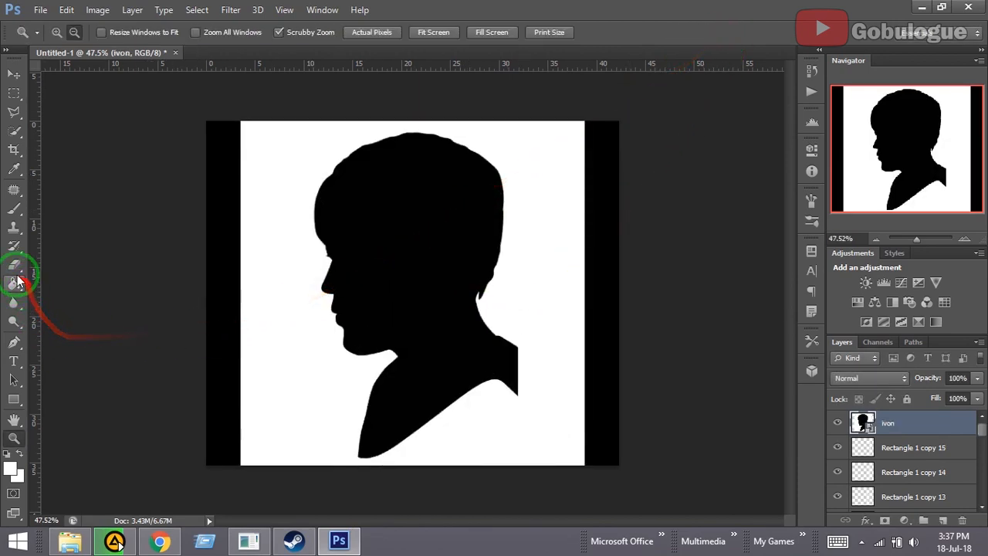
# Erase the white background around the placed silhouette with the Magic Eraser at tolerance 32, rasterizing the smart object
pyautogui.click(14, 266)
pyautogui.click(71, 290)
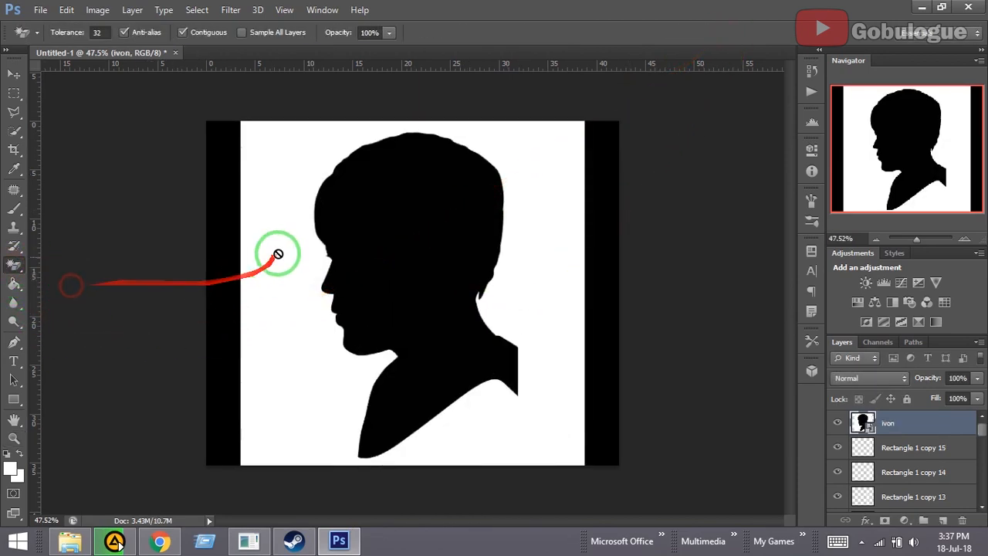
pyautogui.click(293, 214)
pyautogui.click(466, 220)
pyautogui.click(270, 236)
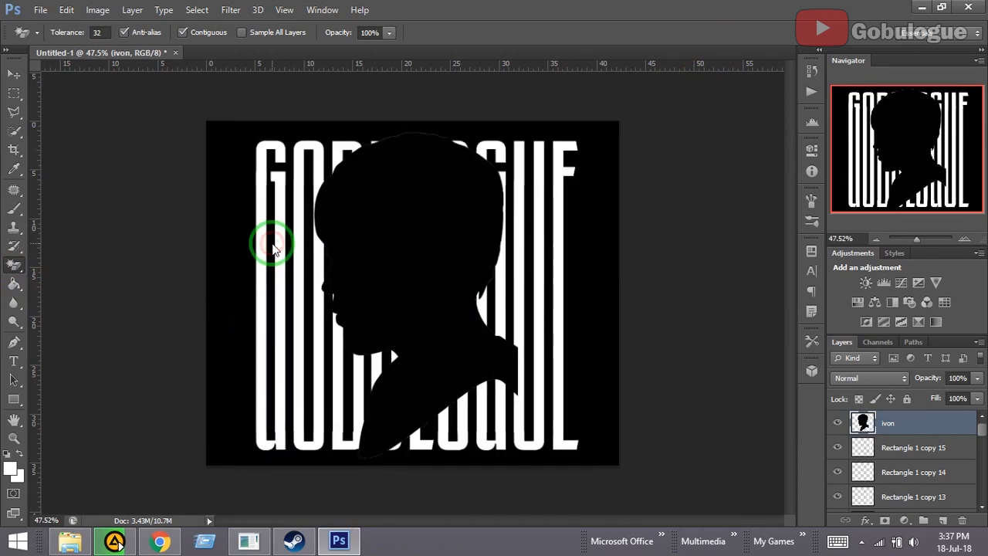
# Scale the head silhouette down slightly and move it lower so its neck runs off the canvas's lower edge, with transform controls shown
pyautogui.click(14, 74)
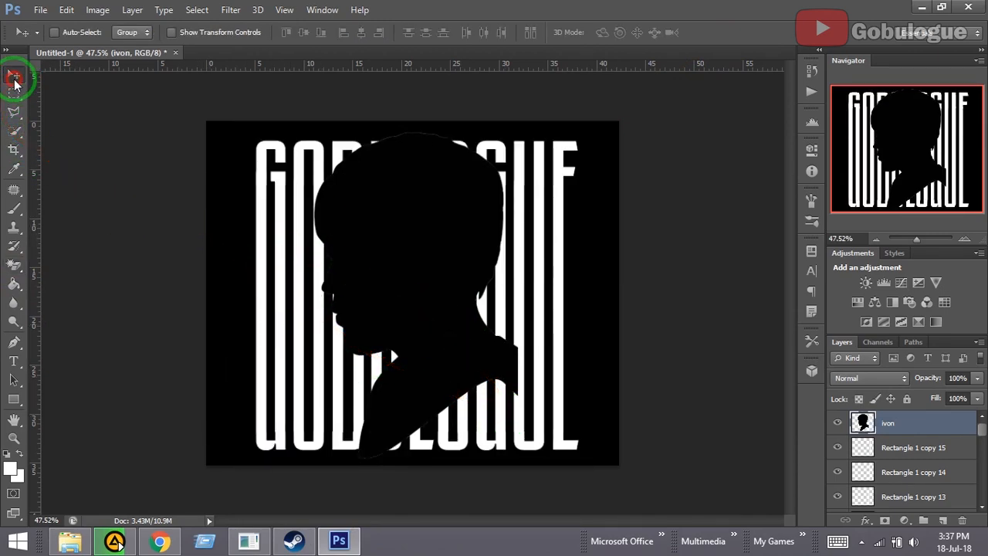
pyautogui.moveTo(406, 315); pyautogui.dragTo(562, 412)
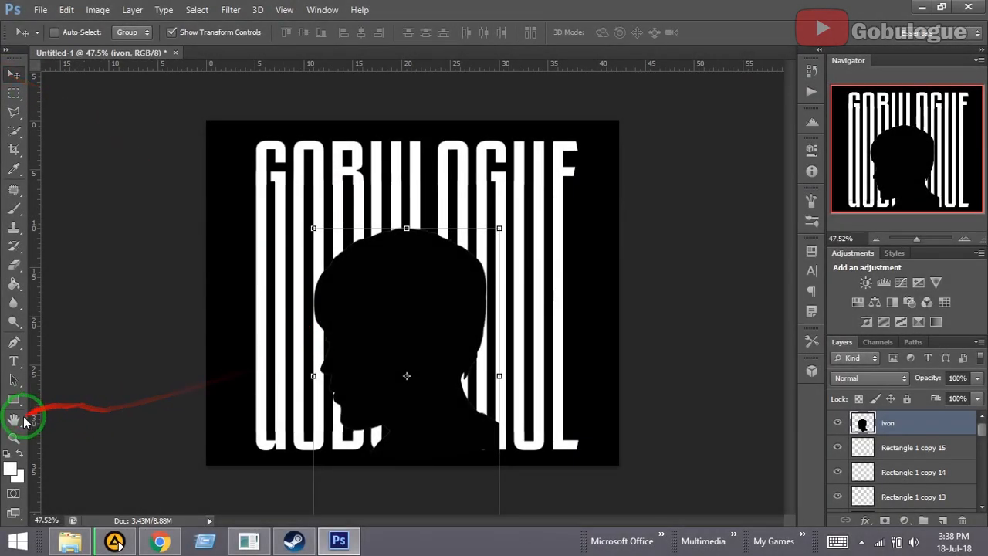
pyautogui.click(14, 438)
# Save a PNG copy of the artwork in Downloads under the name "crisiaton fans siluet juven"
pyautogui.click(40, 10)
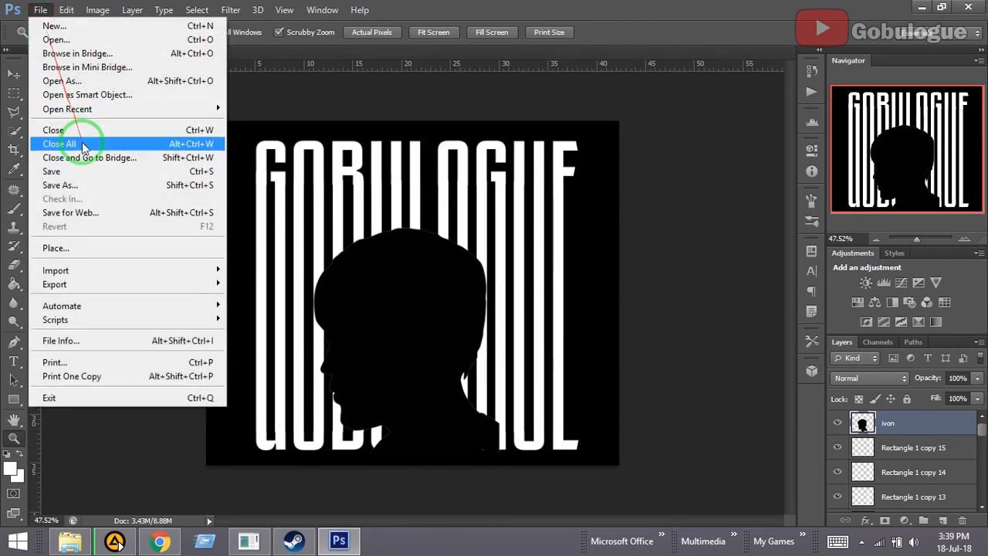
pyautogui.click(82, 186)
pyautogui.click(503, 306)
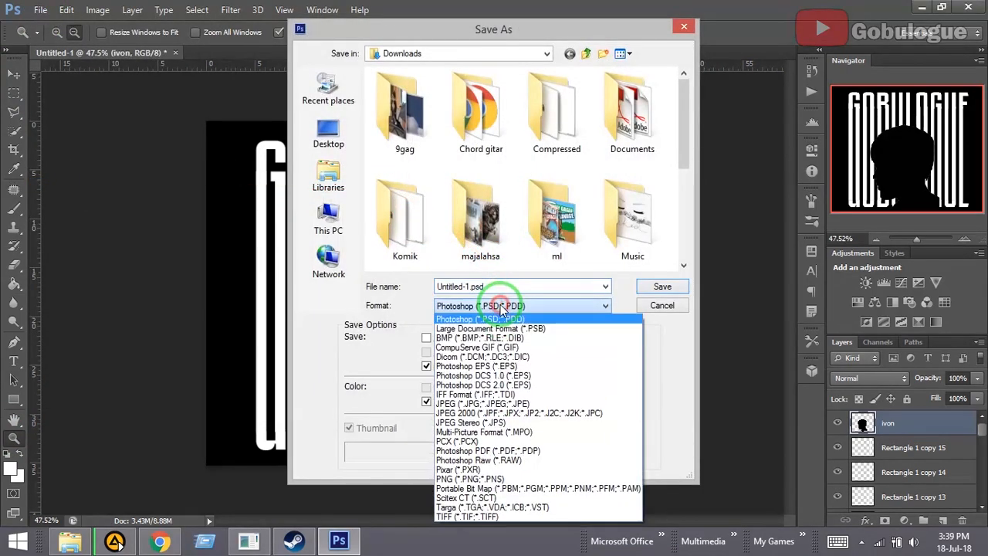
pyautogui.click(480, 480)
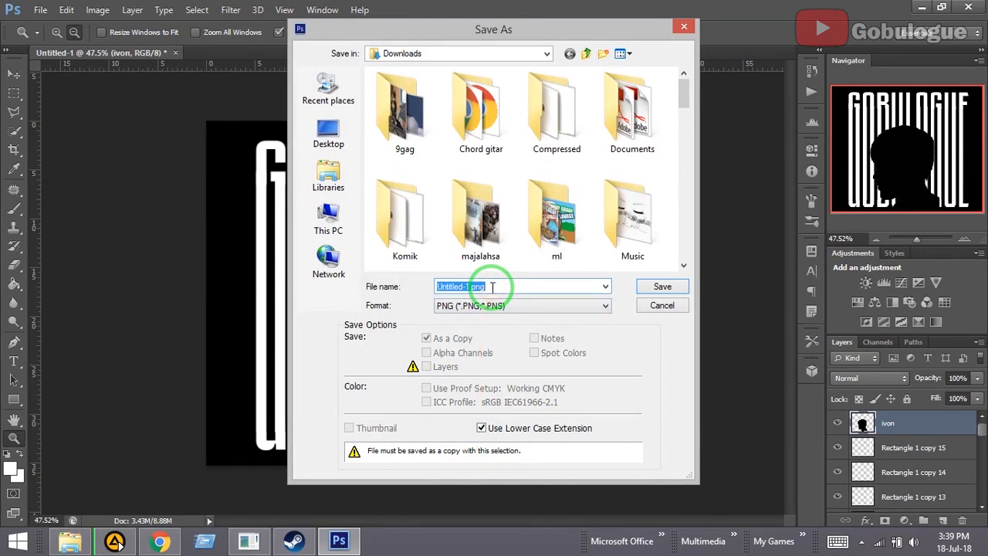
pyautogui.write('si')
pyautogui.press('BackSpace')
pyautogui.press('BackSpace')
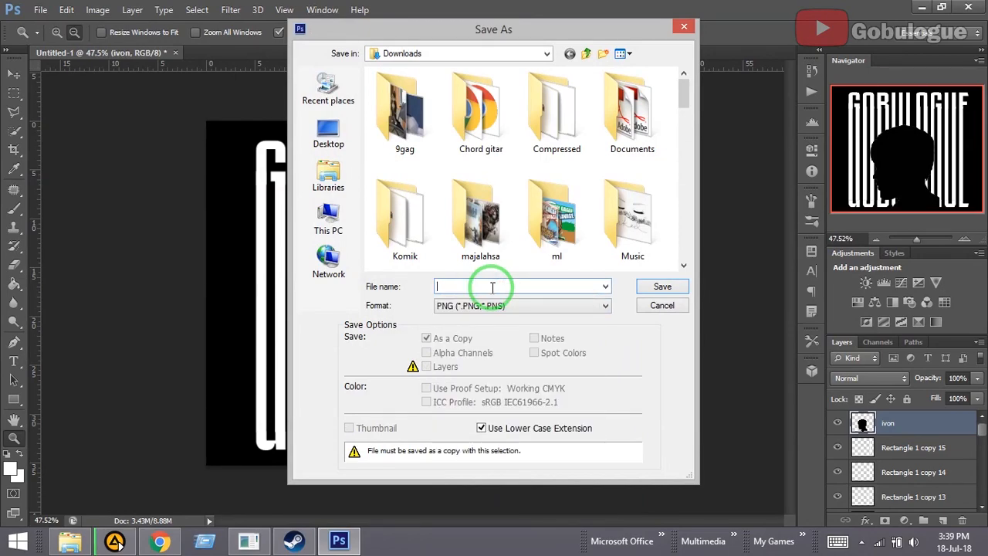
pyautogui.write('crisiaton fans siluet juven')
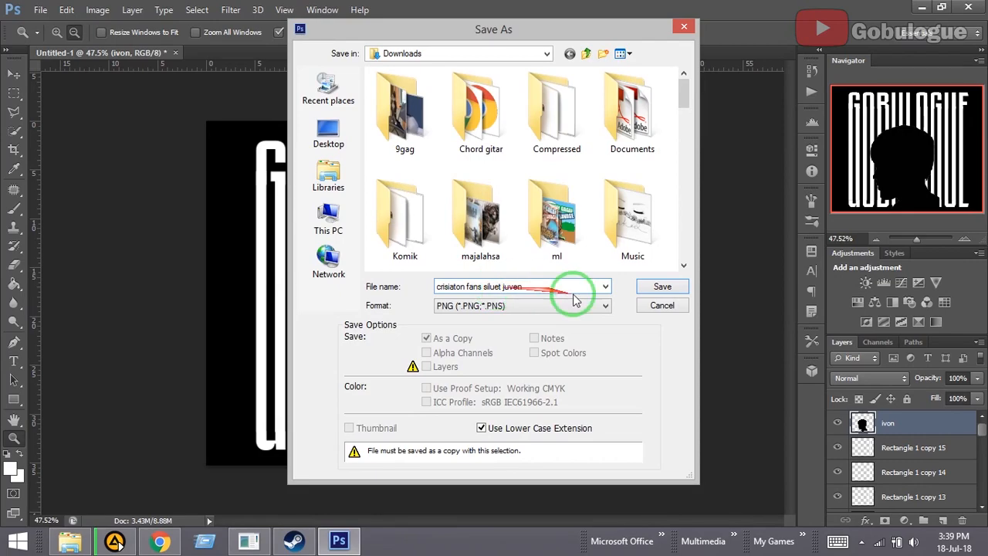
pyautogui.click(660, 287)
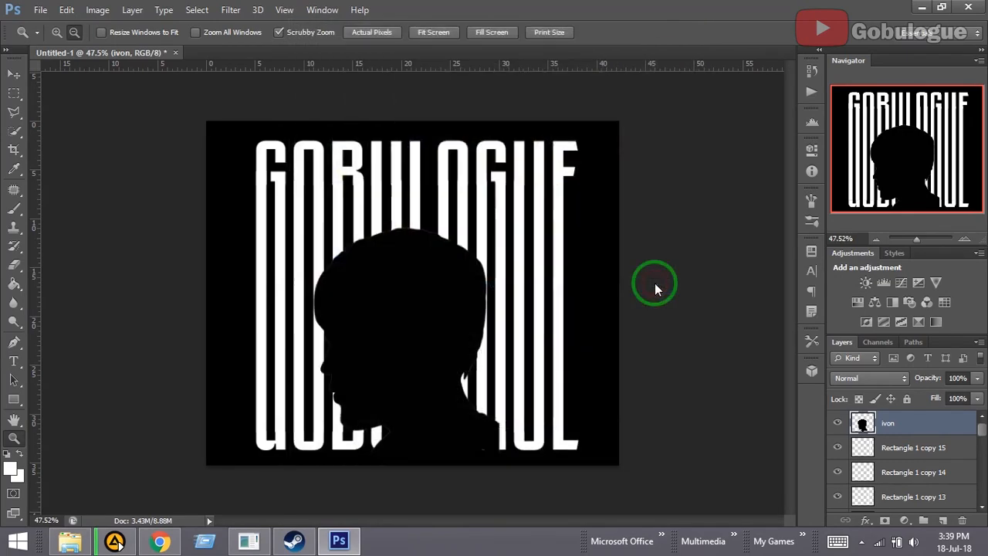
pyautogui.click(541, 169)
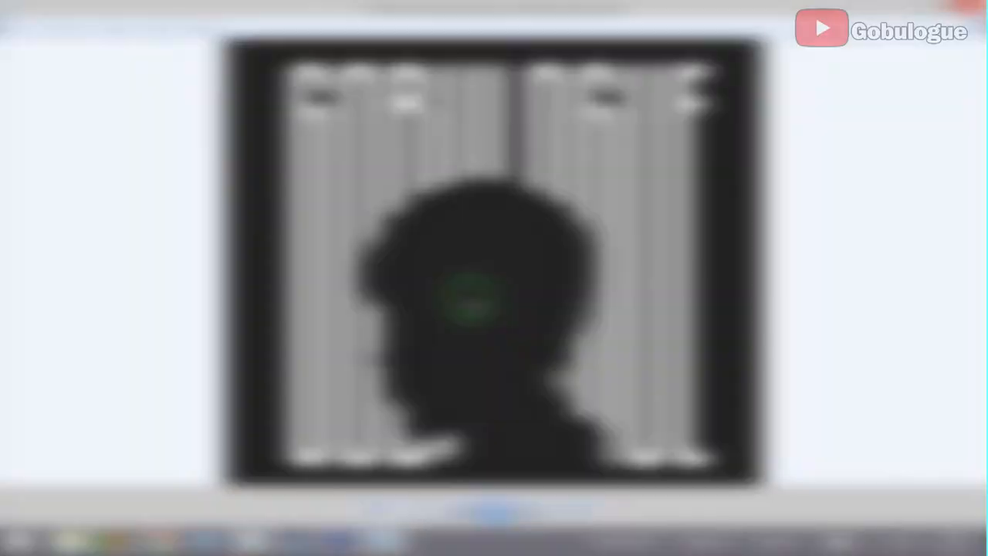